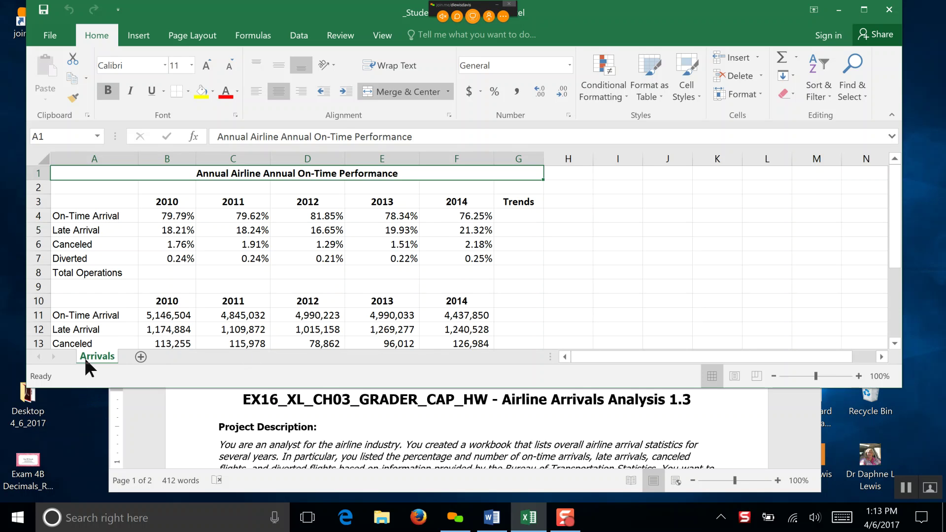
Step: Scroll the Word instructions to step 2 (Line sparklines in G4:G7) and lower that window
{"action": "left_click", "coordinate": [790, 439]}
{"action": "scroll", "coordinate": [815, 464], "scroll_direction": "down", "scroll_amount": 4}
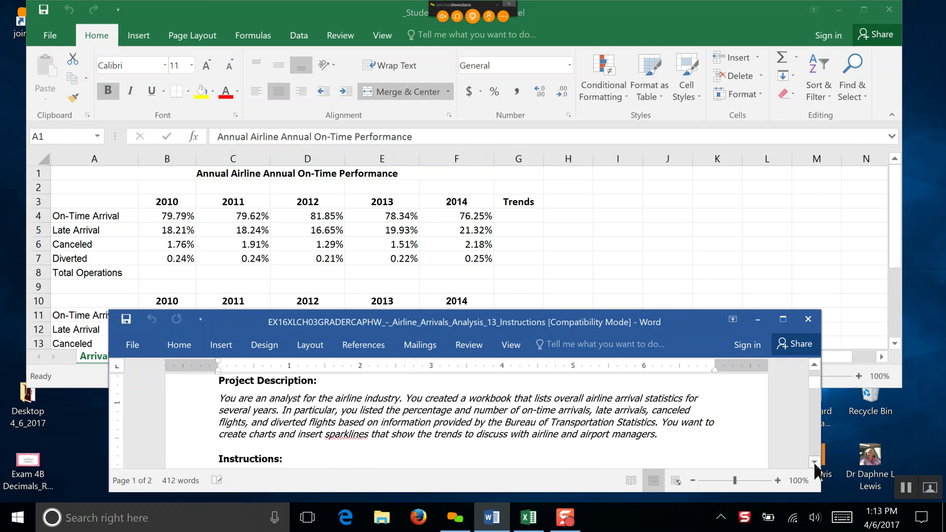
{"action": "scroll", "coordinate": [814, 464], "scroll_direction": "down", "scroll_amount": 3}
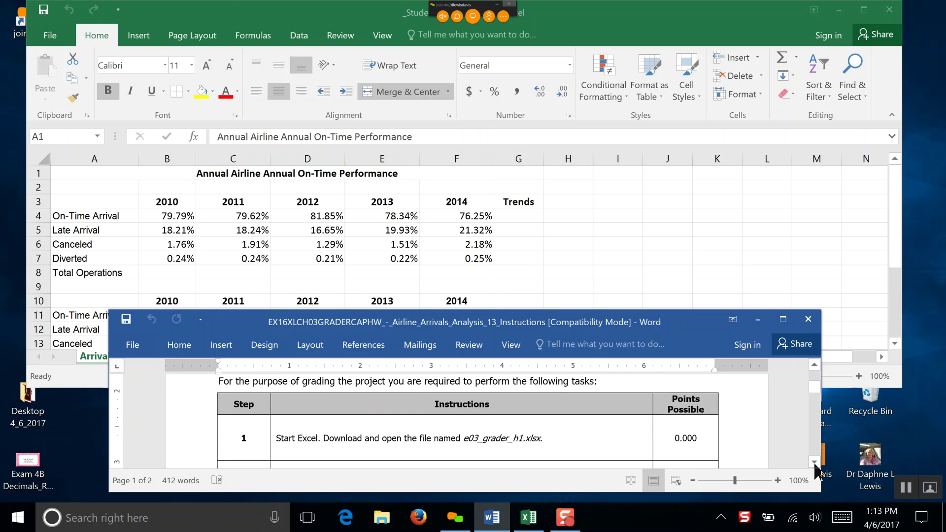
{"action": "scroll", "coordinate": [815, 465], "scroll_direction": "down", "scroll_amount": 3}
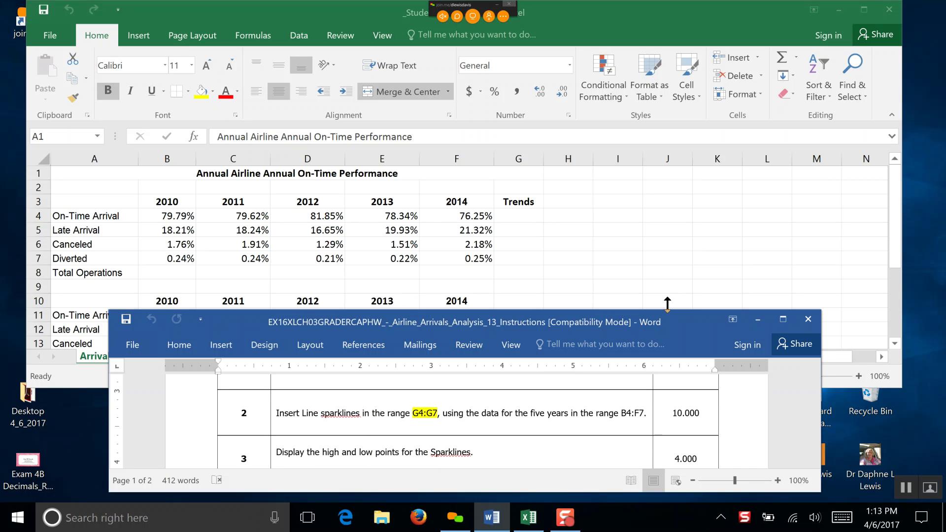
{"action": "left_click_drag", "start_coordinate": [673, 318], "coordinate": [668, 407]}
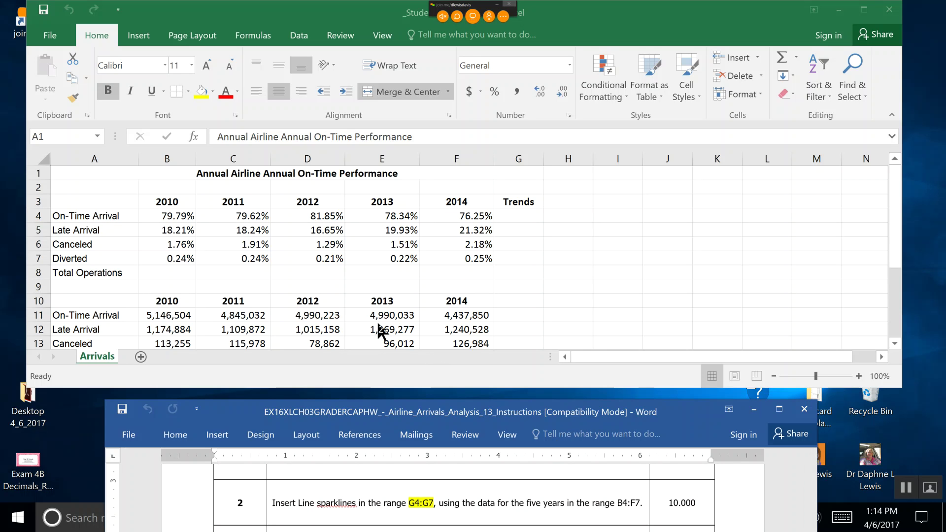
Step: Back in Excel, select the 2010–2014 percentages in B4:F7 as the sparkline data
{"action": "left_click", "coordinate": [161, 217]}
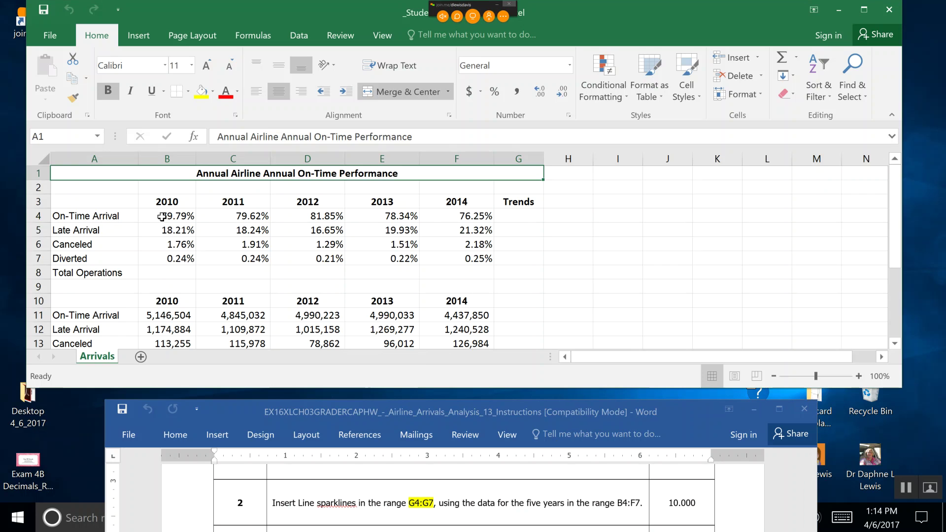
{"action": "left_click", "coordinate": [162, 217]}
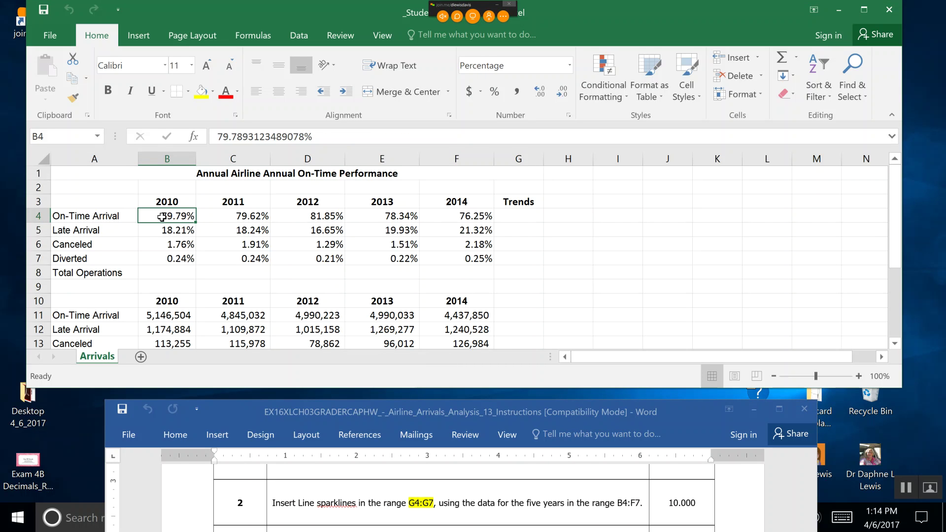
{"action": "left_click_drag", "start_coordinate": [162, 218], "coordinate": [452, 256]}
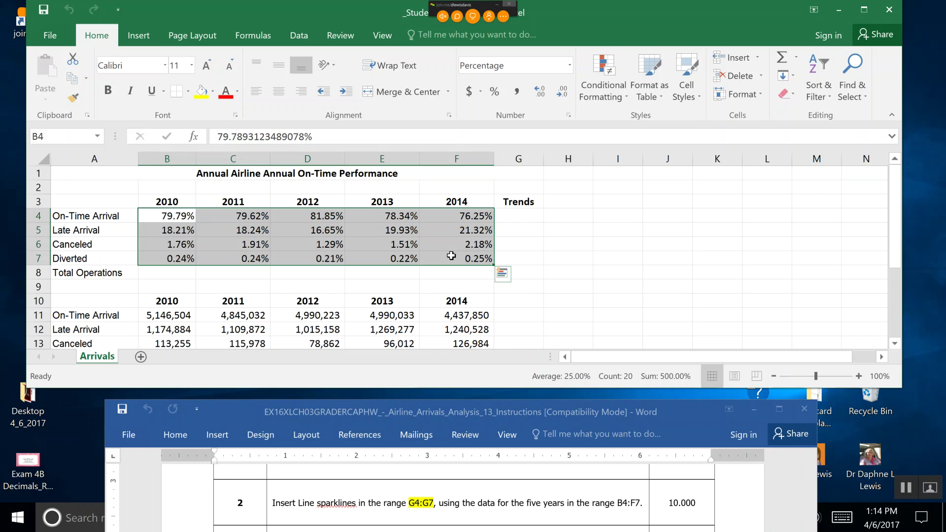
{"action": "left_click", "coordinate": [139, 37]}
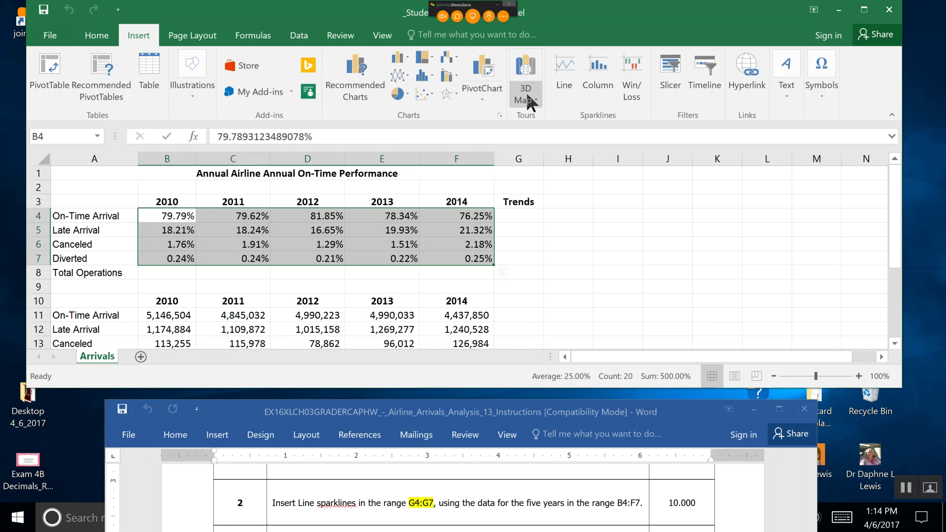
Step: Start Line sparklines with data range B4:F7, then cancel without adding any
{"action": "left_click", "coordinate": [566, 78]}
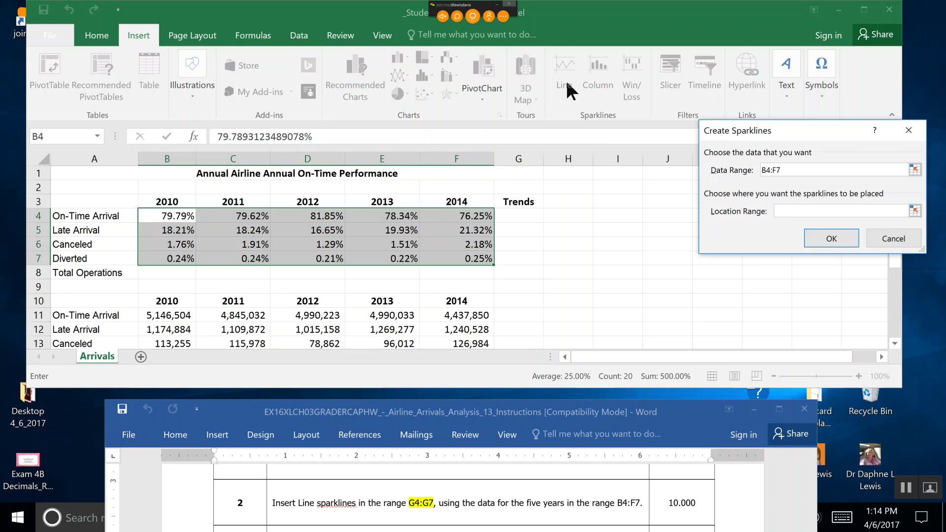
{"action": "left_click_drag", "start_coordinate": [783, 133], "coordinate": [631, 162]}
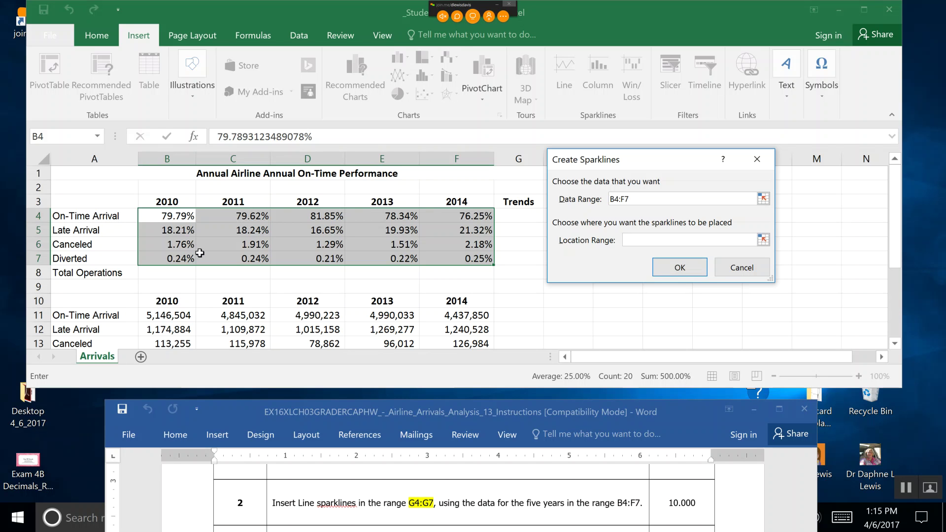
{"action": "left_click", "coordinate": [757, 158]}
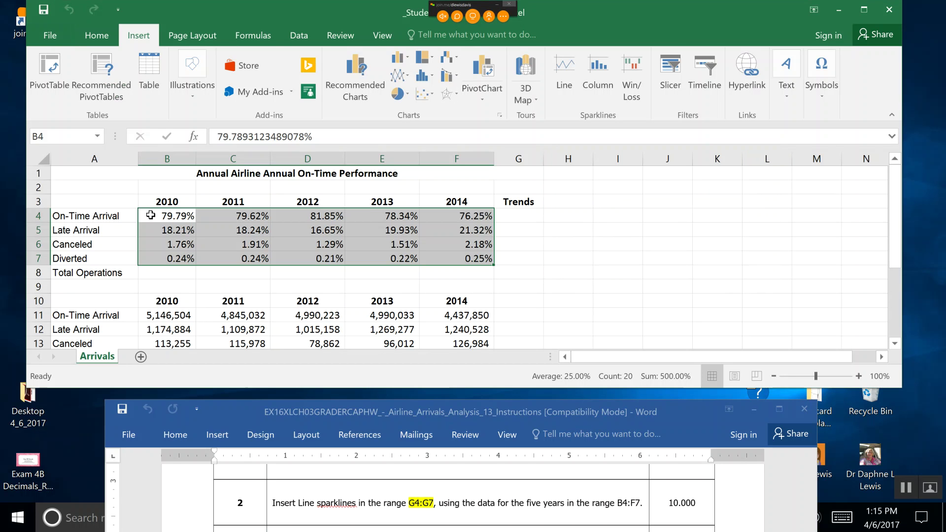
Step: Create Line sparklines from data range B4:F7 with location range G4:G7
{"action": "left_click_drag", "start_coordinate": [148, 215], "coordinate": [455, 259]}
{"action": "left_click", "coordinate": [568, 94]}
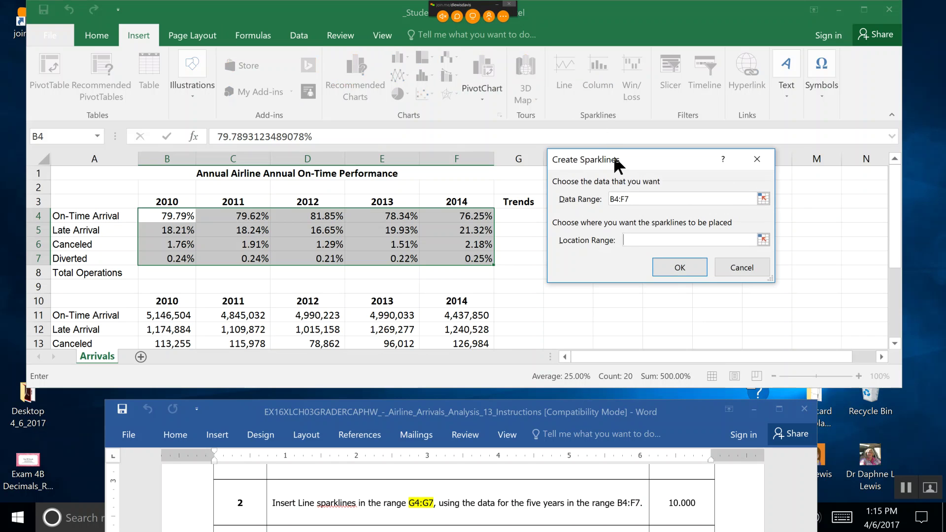
{"action": "left_click_drag", "start_coordinate": [615, 159], "coordinate": [645, 165]}
{"action": "left_click", "coordinate": [657, 239]}
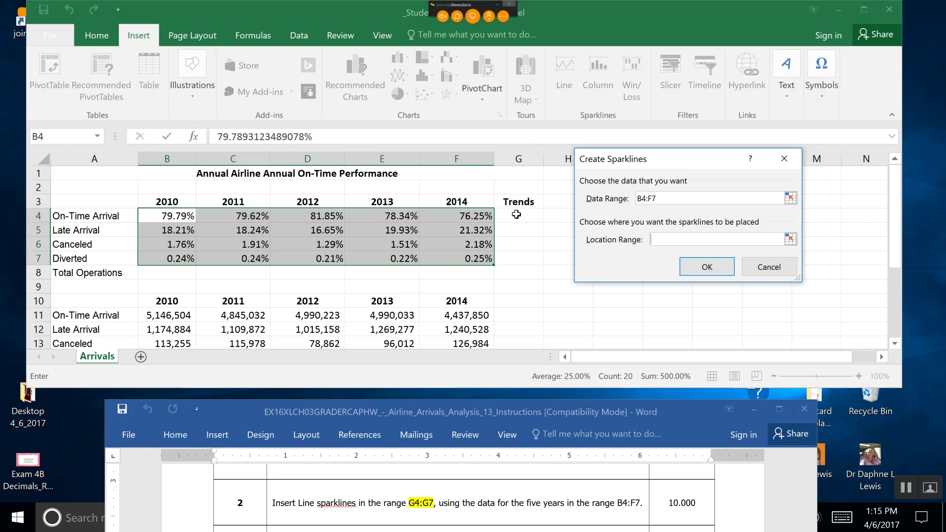
{"action": "left_click_drag", "start_coordinate": [516, 215], "coordinate": [522, 253]}
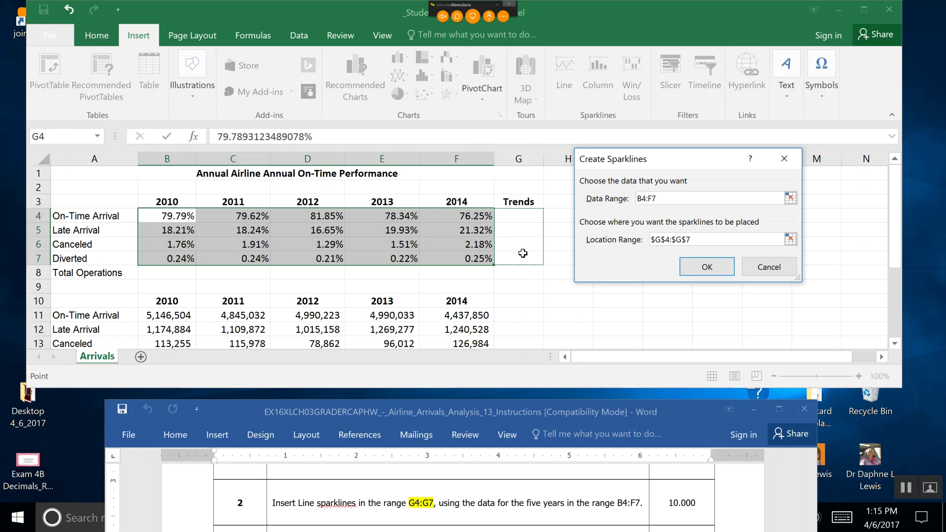
{"action": "left_click", "coordinate": [770, 268]}
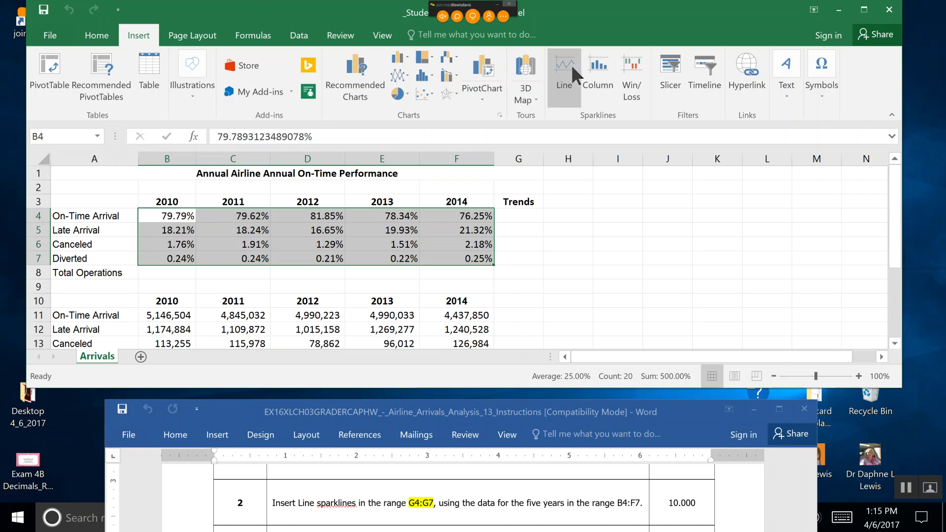
{"action": "left_click", "coordinate": [570, 91]}
{"action": "left_click", "coordinate": [567, 79]}
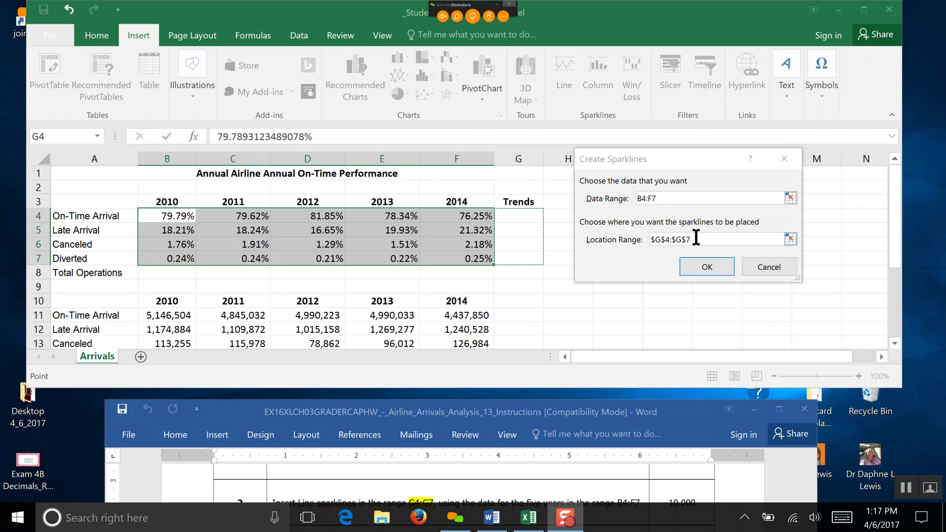
{"action": "left_click", "coordinate": [702, 265]}
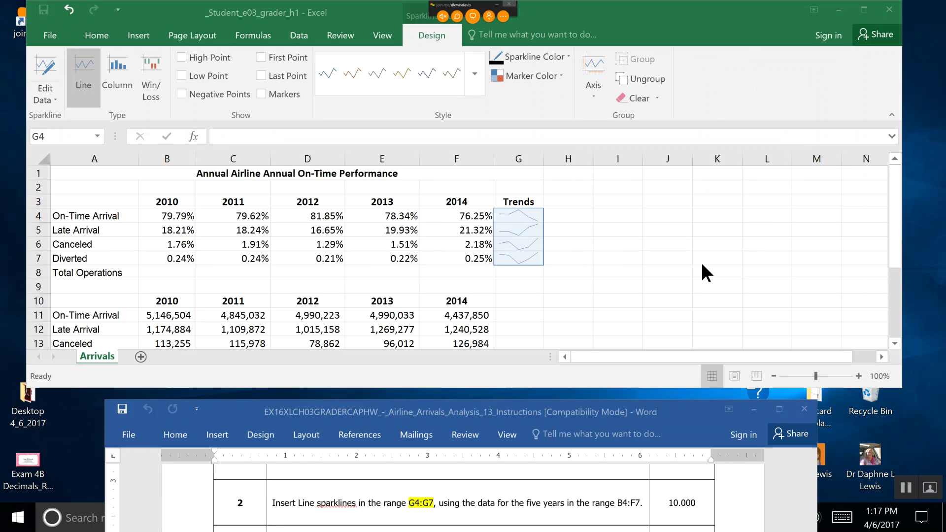
Step: Zoom the worksheet to 140% to inspect the new sparklines
{"action": "left_click", "coordinate": [882, 357]}
{"action": "left_click", "coordinate": [882, 357]}
{"action": "left_click", "coordinate": [882, 357]}
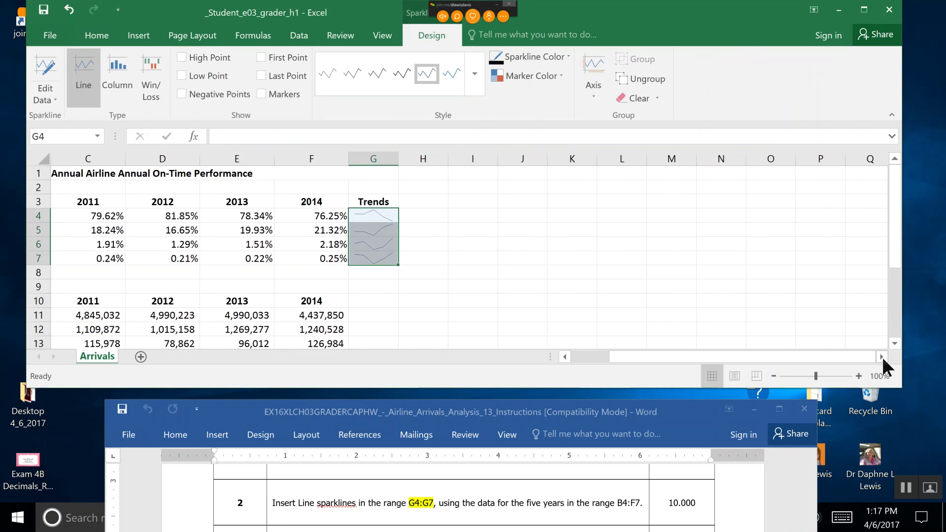
{"action": "left_click", "coordinate": [565, 357]}
{"action": "left_click", "coordinate": [565, 357]}
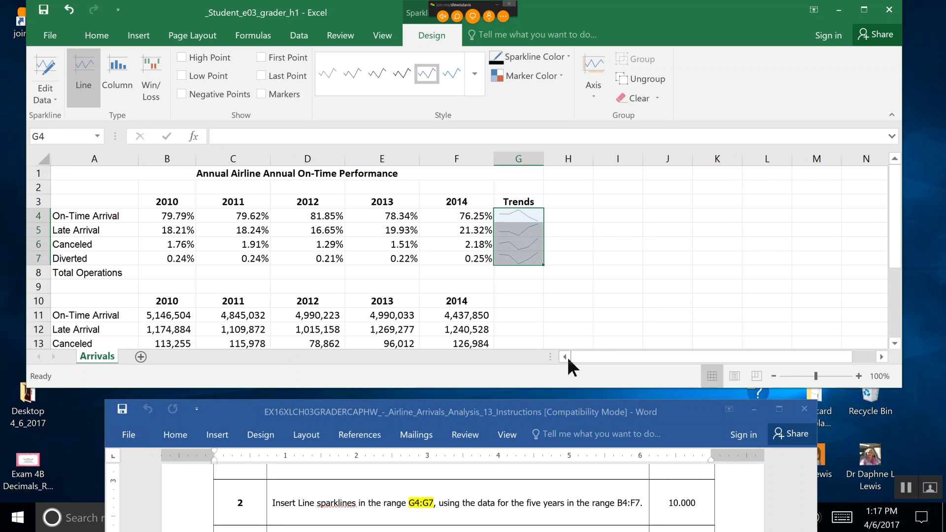
{"action": "left_click", "coordinate": [858, 376]}
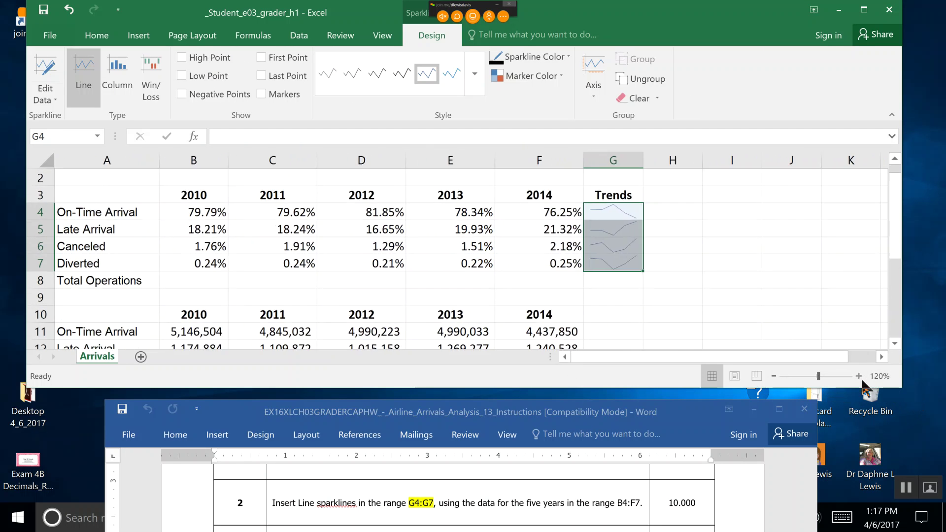
{"action": "left_click", "coordinate": [858, 376]}
{"action": "left_click", "coordinate": [858, 376]}
{"action": "left_click", "coordinate": [861, 380]}
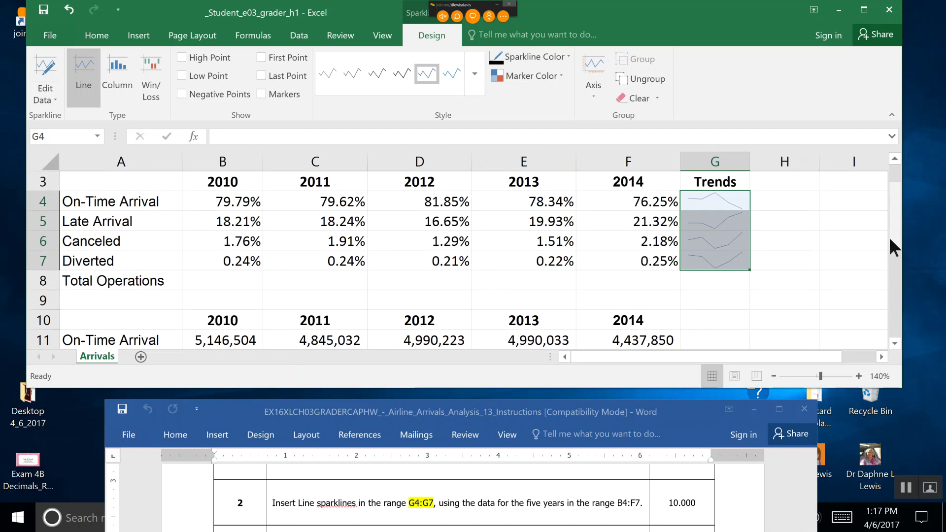
{"action": "left_click_drag", "start_coordinate": [889, 237], "coordinate": [888, 215]}
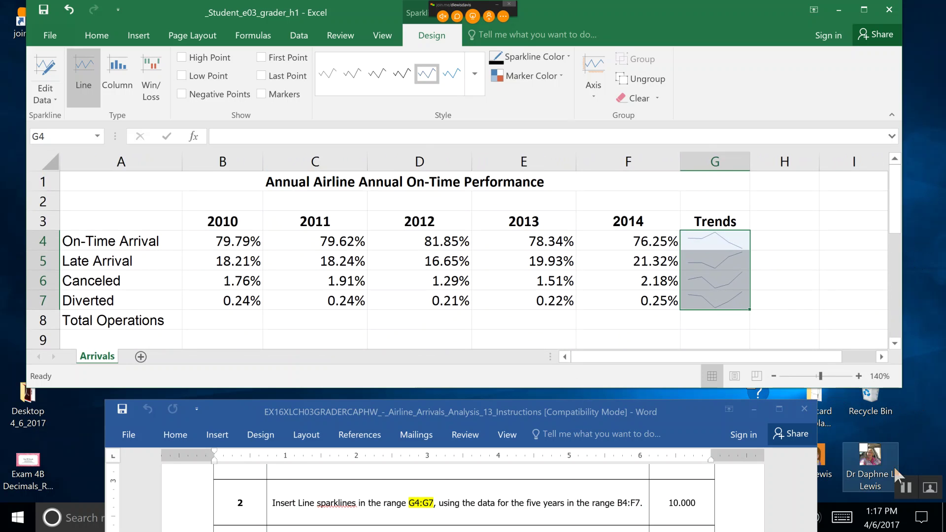
Step: Read the next instruction step, select the G4:G7 sparkline group, and raise the Excel window
{"action": "left_click", "coordinate": [569, 474]}
{"action": "scroll", "coordinate": [569, 474], "scroll_direction": "down", "scroll_amount": 2}
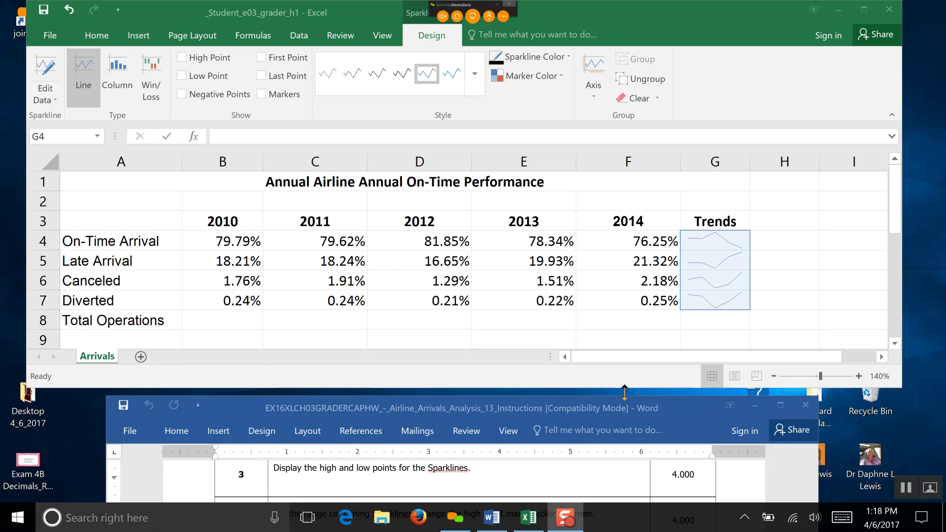
{"action": "left_click", "coordinate": [707, 235]}
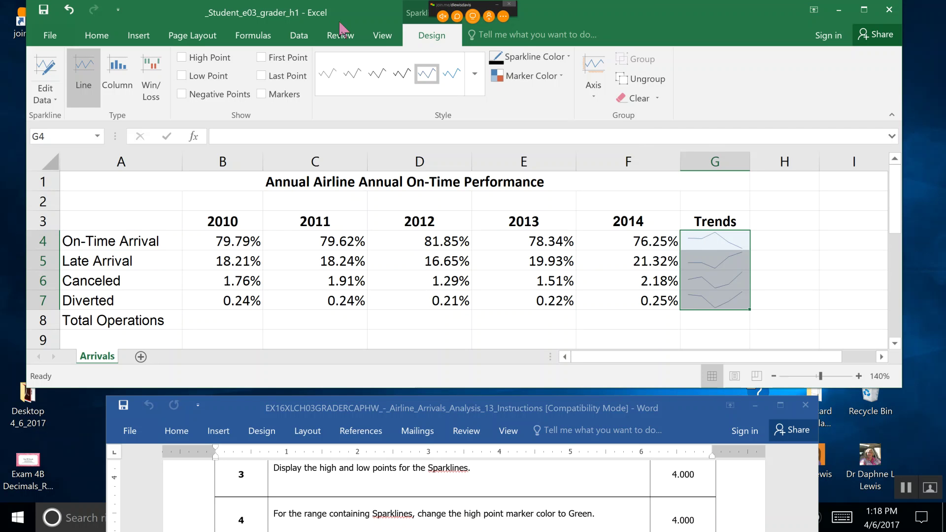
{"action": "left_click_drag", "start_coordinate": [361, 10], "coordinate": [364, 39]}
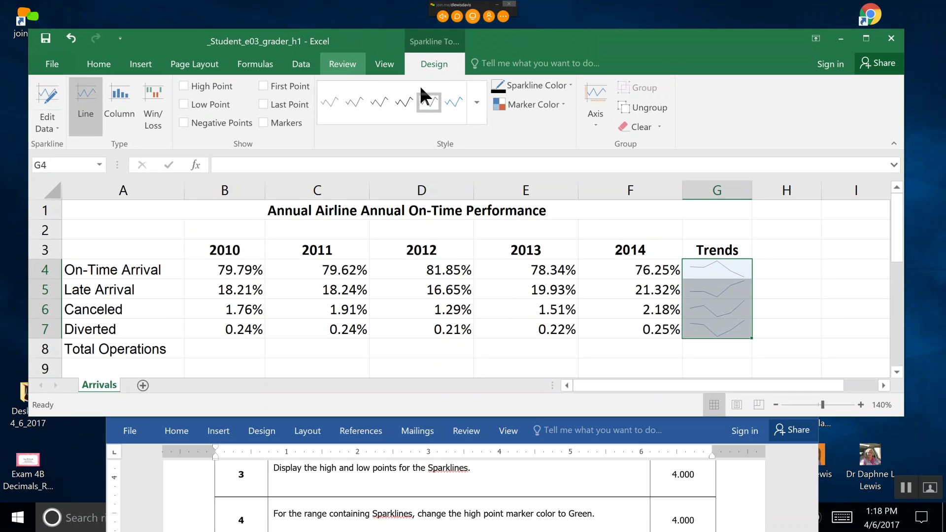
{"action": "left_click", "coordinate": [494, 7]}
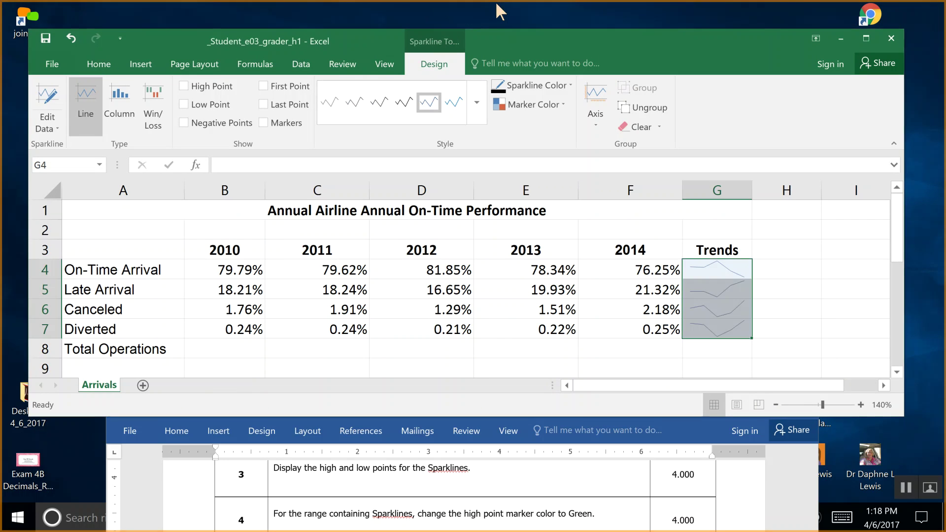
{"action": "mouse_move", "coordinate": [513, 40]}
{"action": "left_mouse_down"}
{"action": "mouse_move", "coordinate": [515, 15]}
{"action": "mouse_move", "coordinate": [509, 32]}
{"action": "left_mouse_up"}
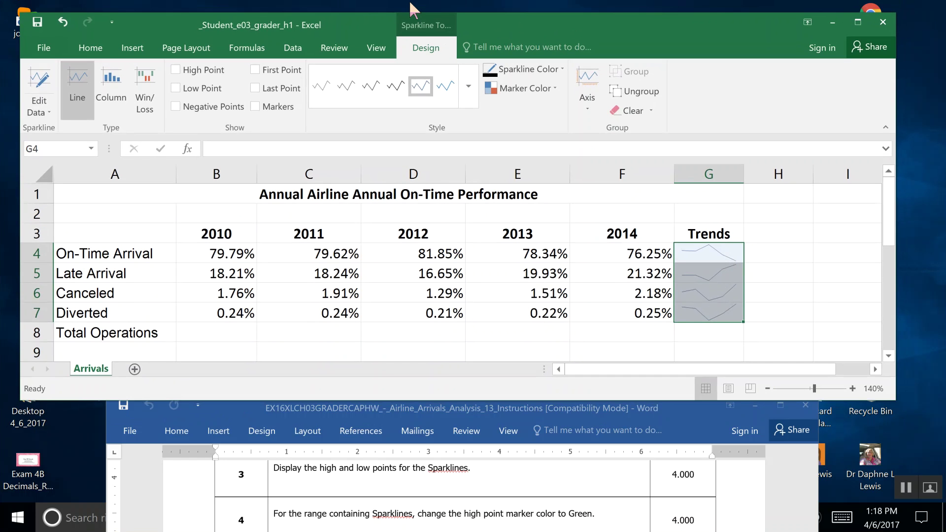
{"action": "left_click", "coordinate": [553, 87]}
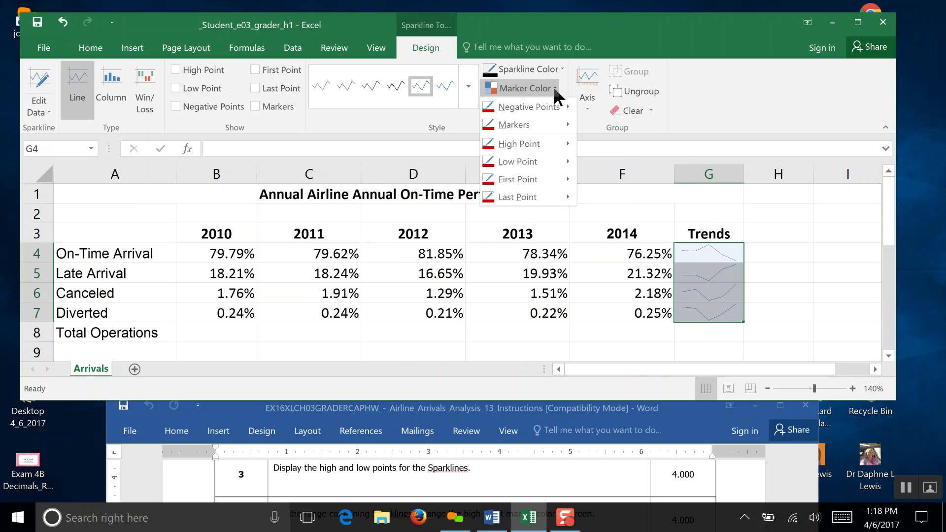
Step: Colour the sparkline high-point markers red and the low-point markers yellow
{"action": "mouse_move", "coordinate": [551, 134]}
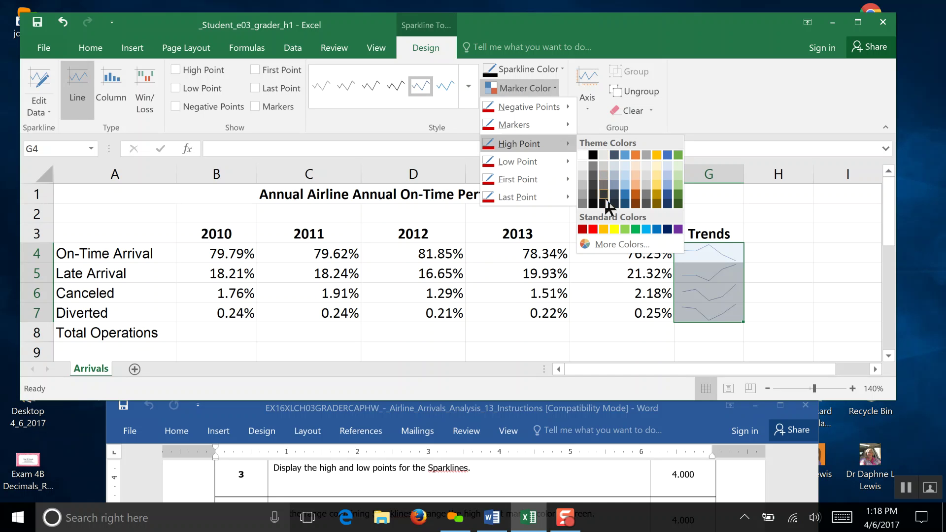
{"action": "left_click", "coordinate": [591, 229]}
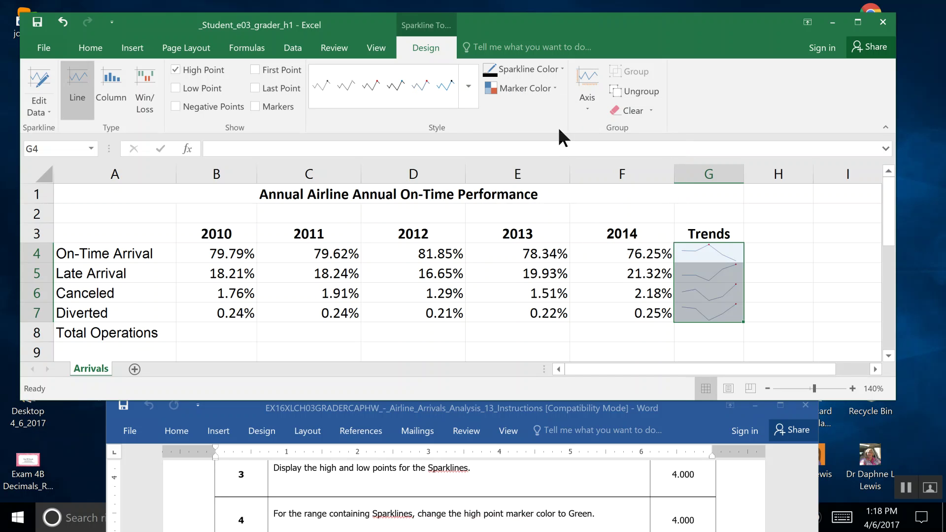
{"action": "left_click", "coordinate": [557, 89]}
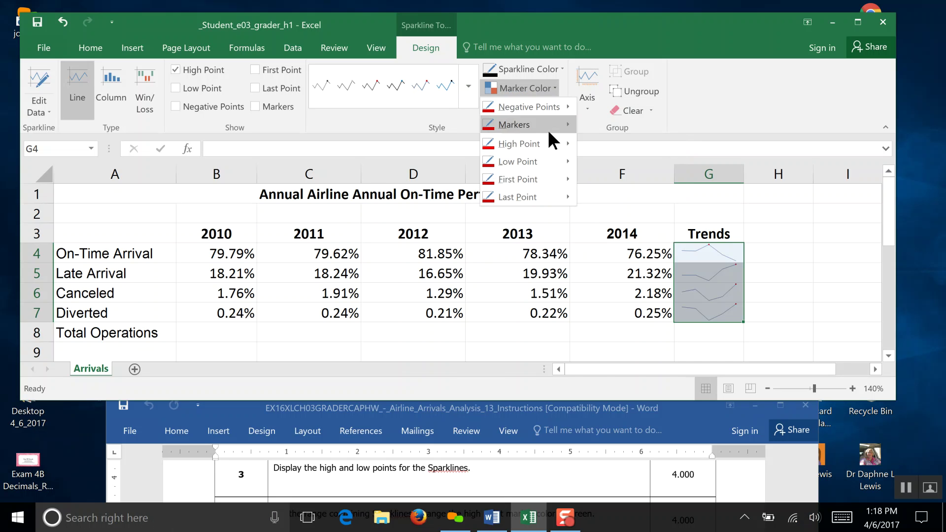
{"action": "mouse_move", "coordinate": [549, 158]}
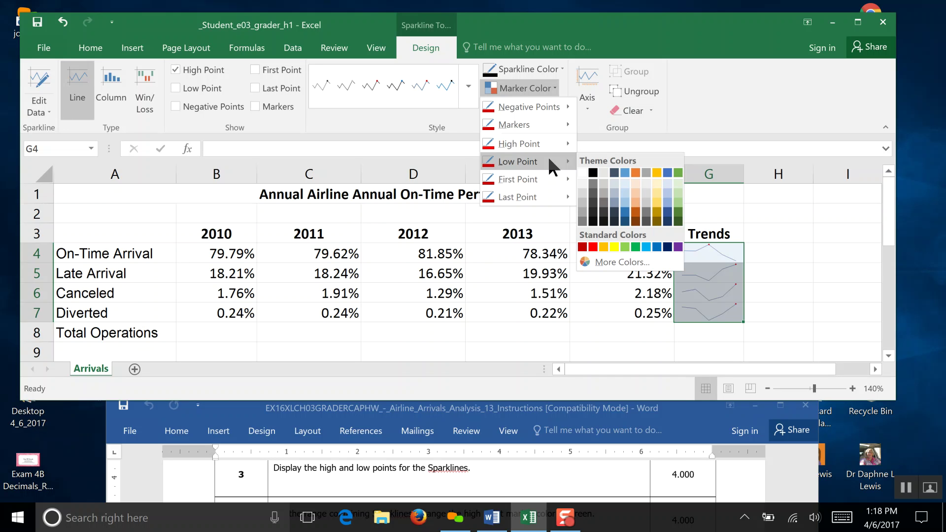
{"action": "left_click", "coordinate": [614, 246]}
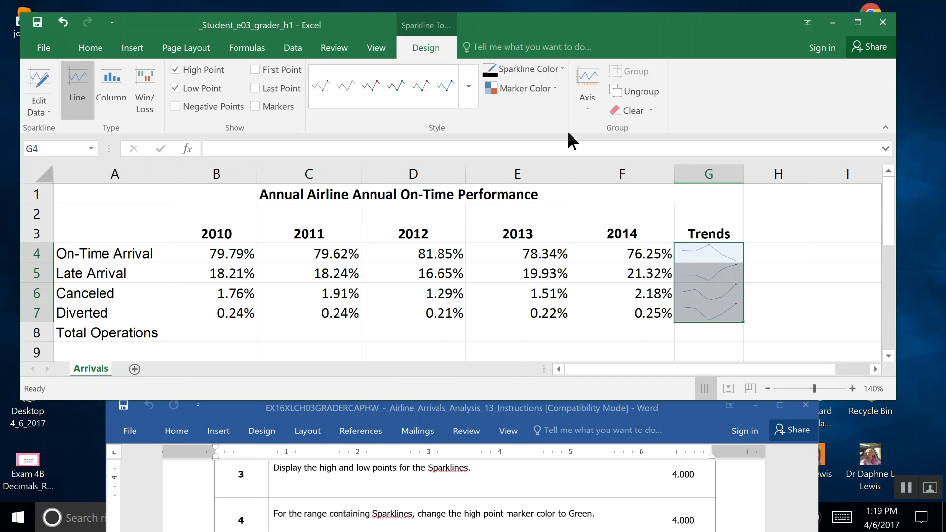
Step: Turn off the high-point markers and check the Word instructions
{"action": "left_click", "coordinate": [556, 87]}
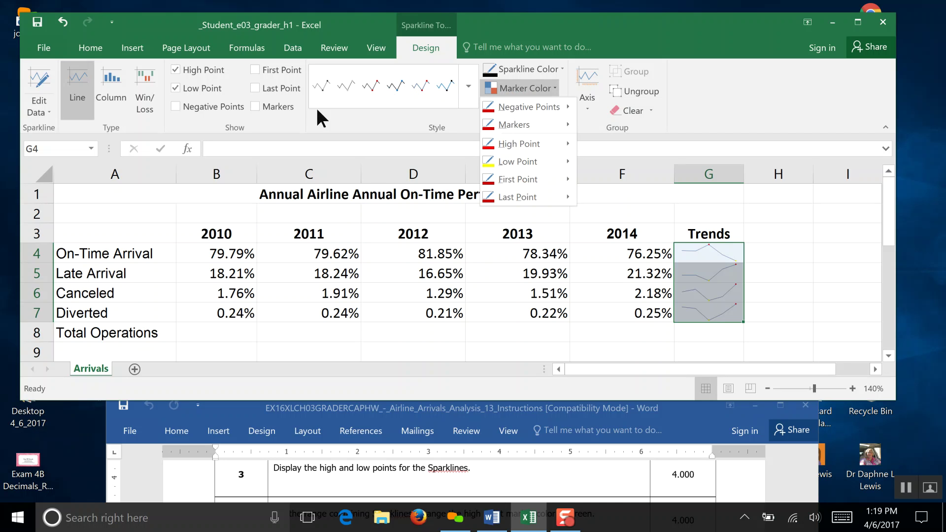
{"action": "left_click", "coordinate": [179, 71]}
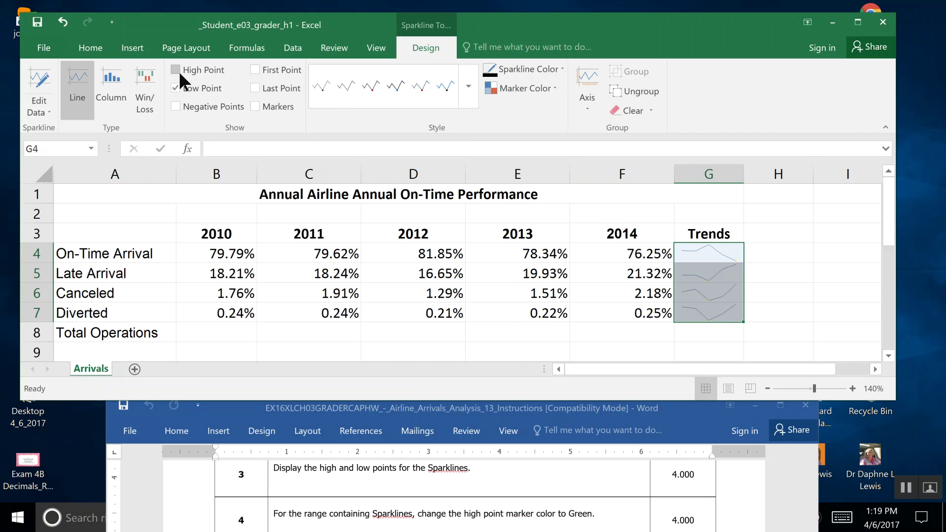
{"action": "left_click", "coordinate": [179, 71]}
{"action": "left_click", "coordinate": [468, 495]}
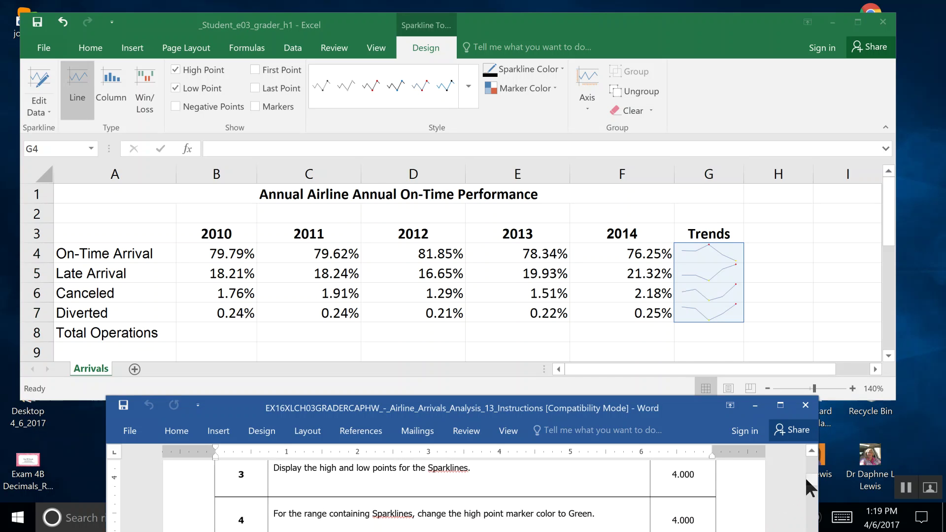
{"action": "left_click_drag", "start_coordinate": [808, 477], "coordinate": [807, 479]}
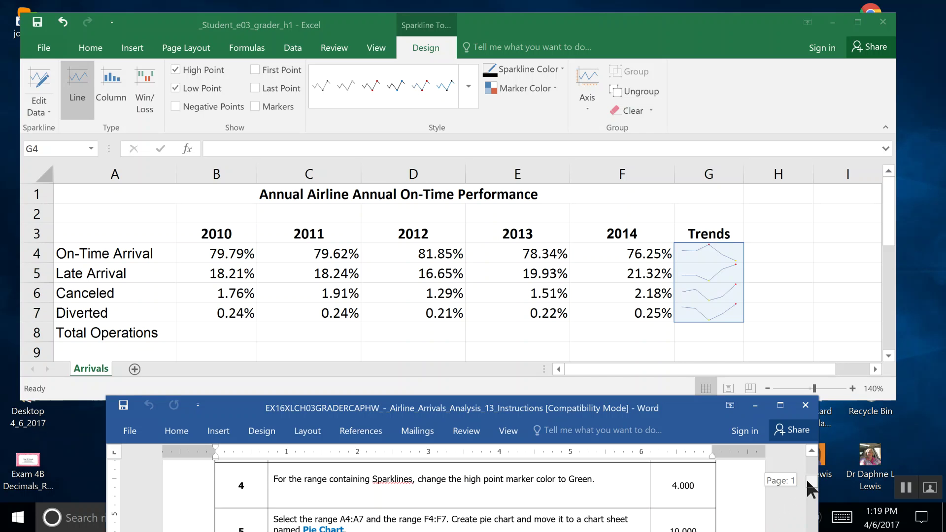
{"action": "left_click_drag", "start_coordinate": [681, 408], "coordinate": [683, 424]}
Step: Change the high-point markers to green and save the workbook
{"action": "left_click", "coordinate": [553, 87]}
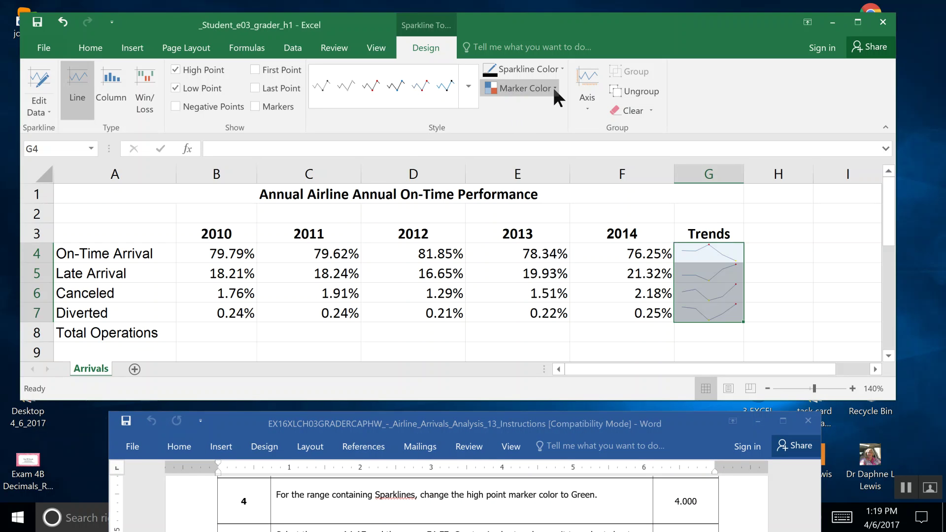
{"action": "left_click", "coordinate": [553, 87]}
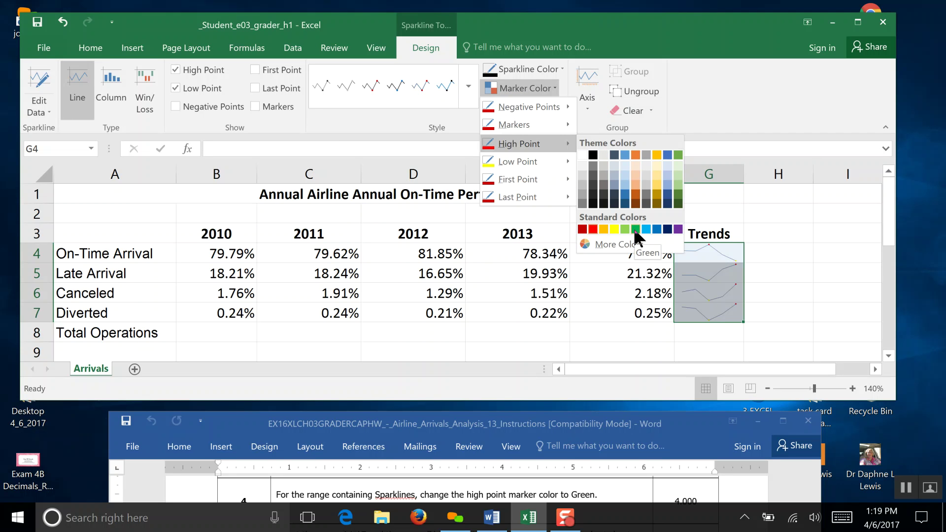
{"action": "left_click", "coordinate": [635, 229]}
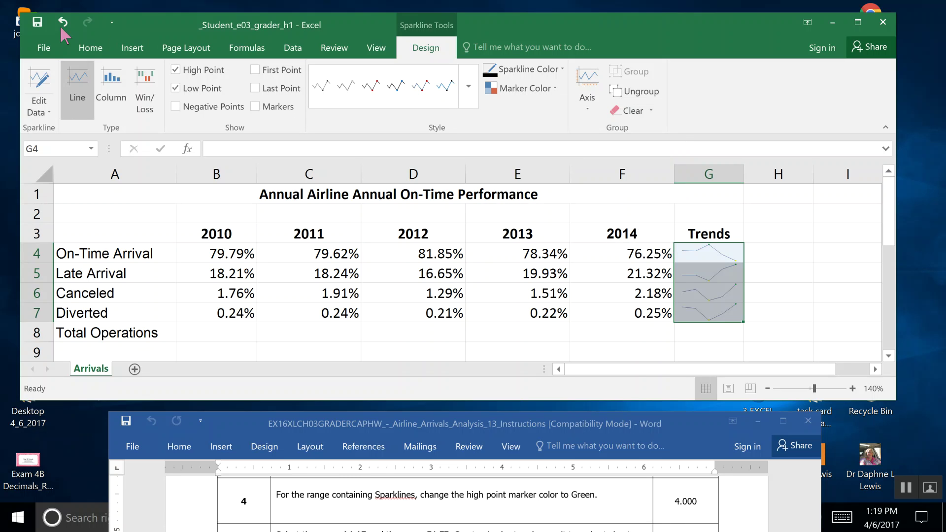
{"action": "left_click", "coordinate": [38, 22]}
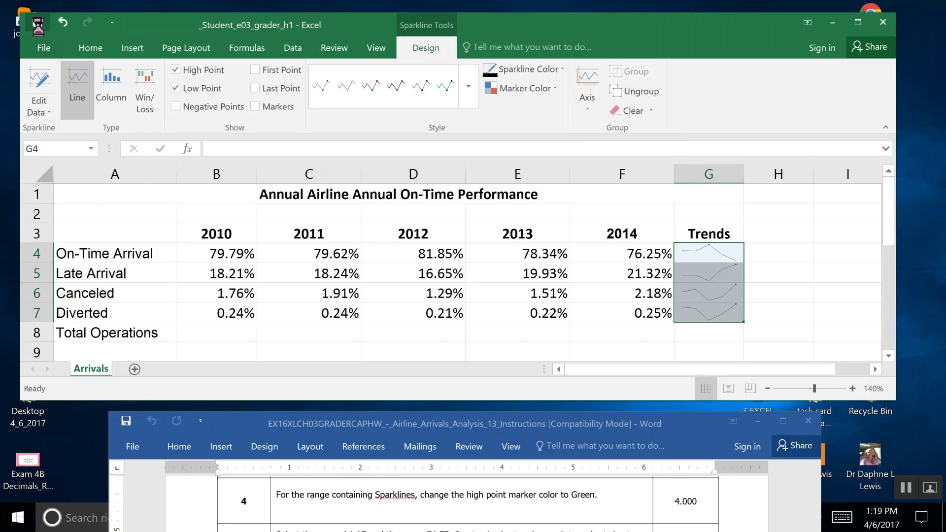
{"action": "left_click", "coordinate": [902, 486]}
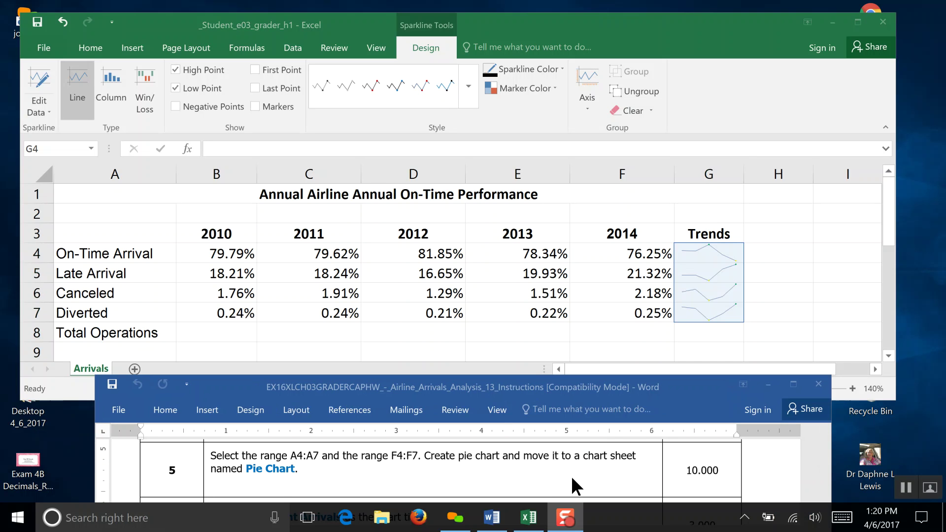
Step: Select labels A4:A7 plus, with Ctrl, the 2014 values in F4:F7
{"action": "left_click", "coordinate": [106, 247]}
{"action": "left_click_drag", "start_coordinate": [106, 248], "coordinate": [107, 306]}
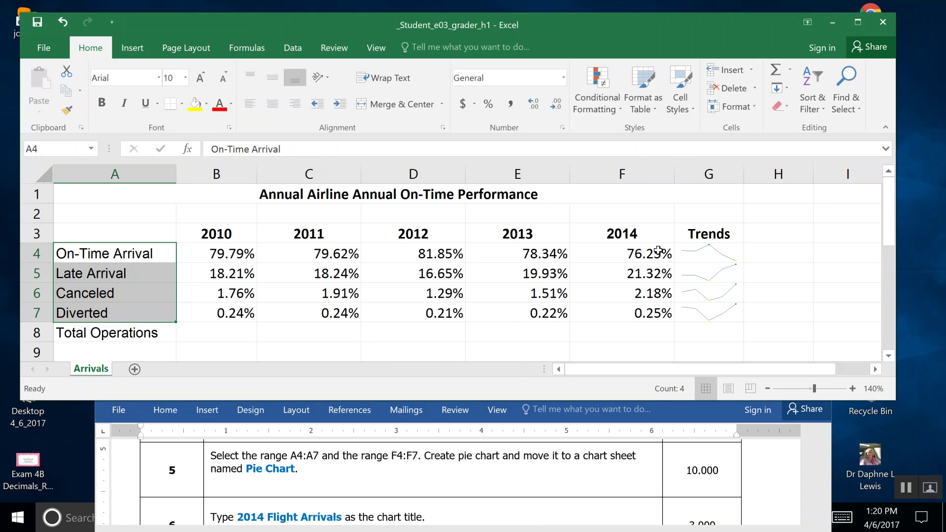
{"action": "left_click_drag", "start_coordinate": [659, 251], "coordinate": [652, 314]}
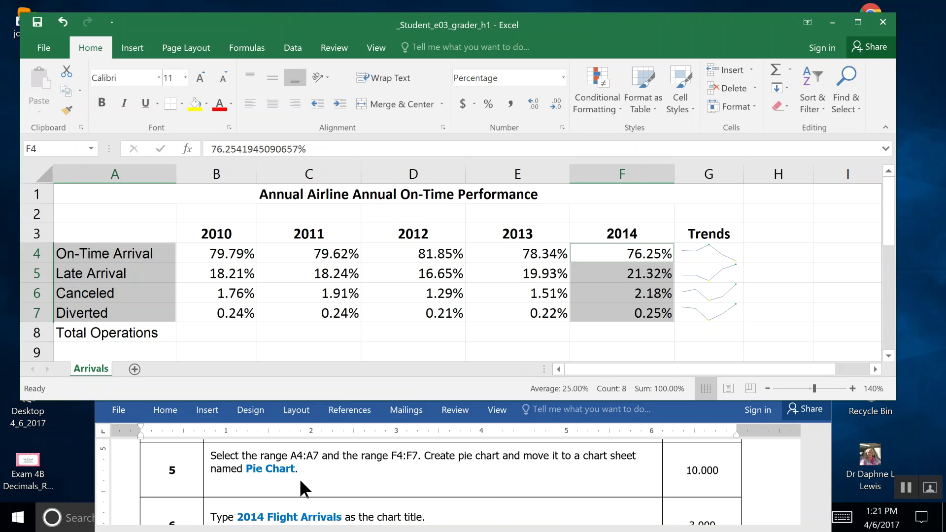
{"action": "left_click", "coordinate": [139, 42]}
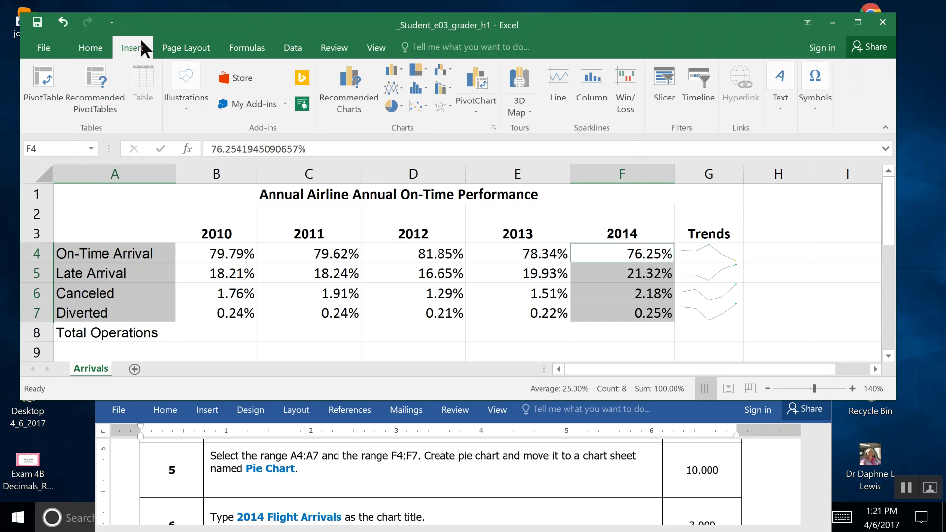
Step: Insert a 2-D Pie chart via All Charts > Pie for the selected data
{"action": "left_click", "coordinate": [493, 127]}
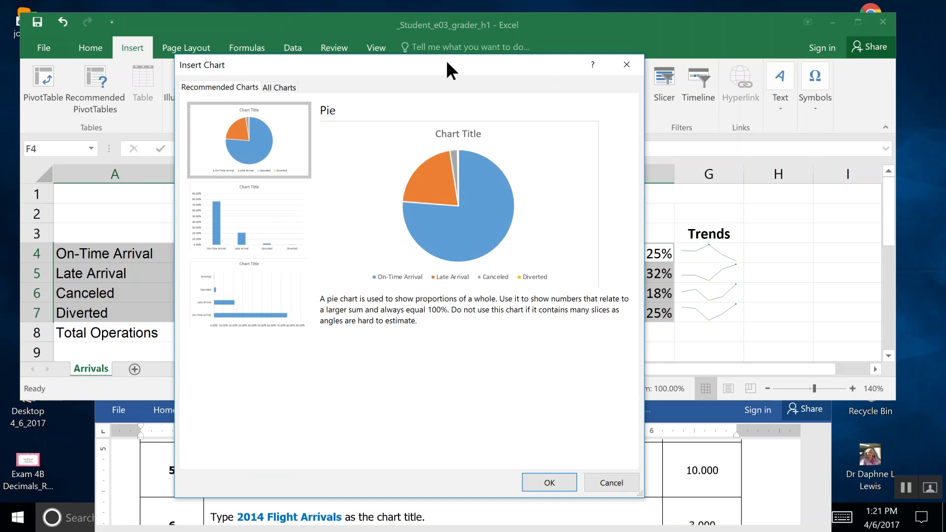
{"action": "left_click_drag", "start_coordinate": [445, 61], "coordinate": [454, 13]}
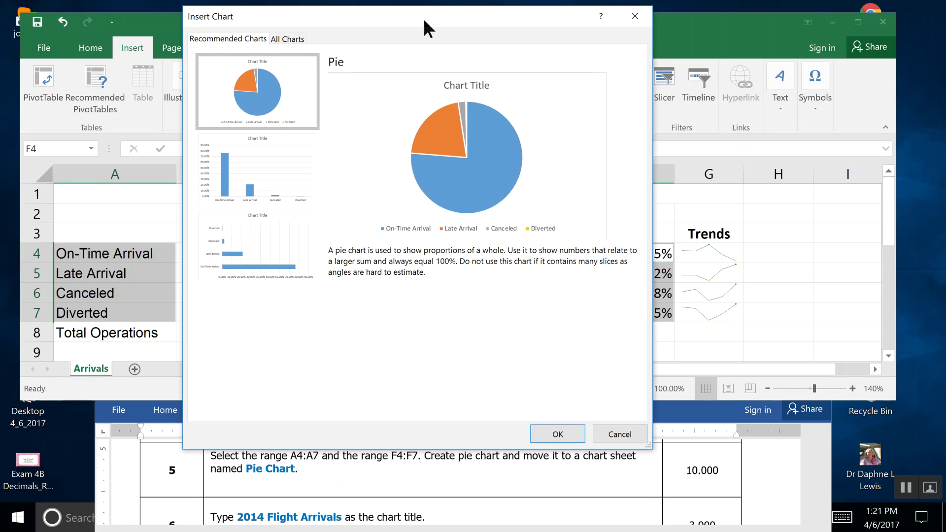
{"action": "left_click", "coordinate": [288, 39]}
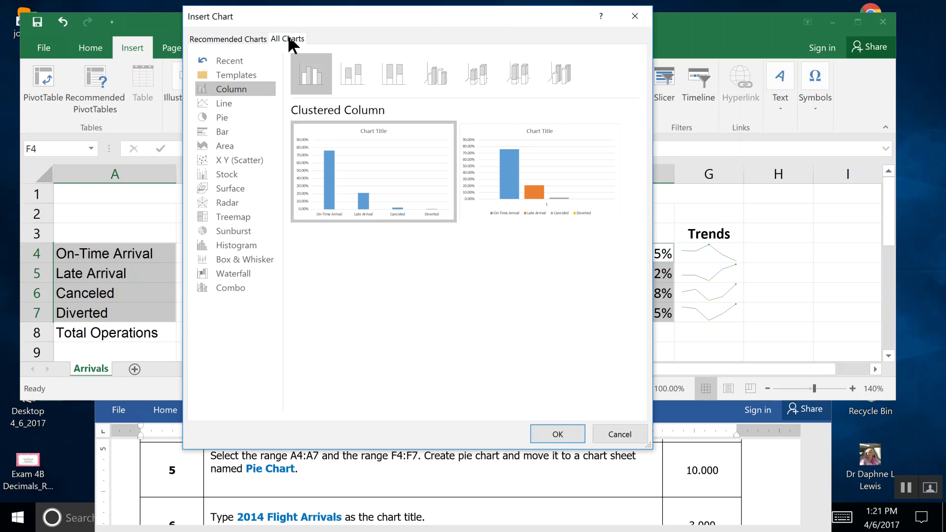
{"action": "left_click", "coordinate": [232, 121]}
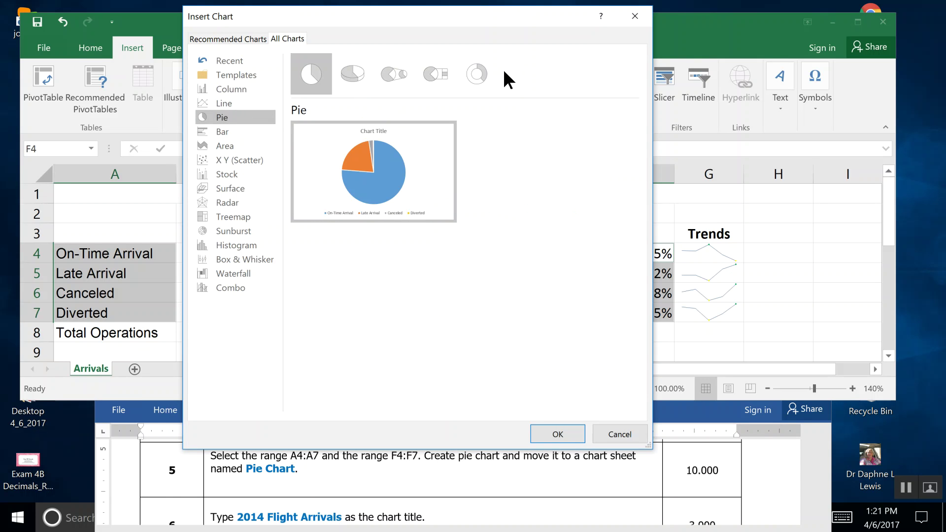
{"action": "double_click", "coordinate": [311, 66]}
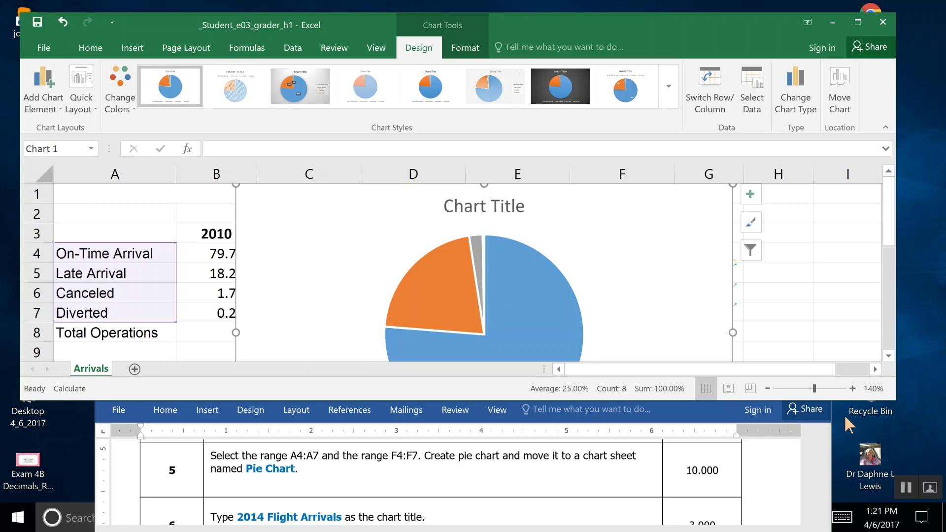
Step: Move the chart onto a new chart sheet named 'Pie Chart'
{"action": "left_click_drag", "start_coordinate": [895, 401], "coordinate": [902, 437]}
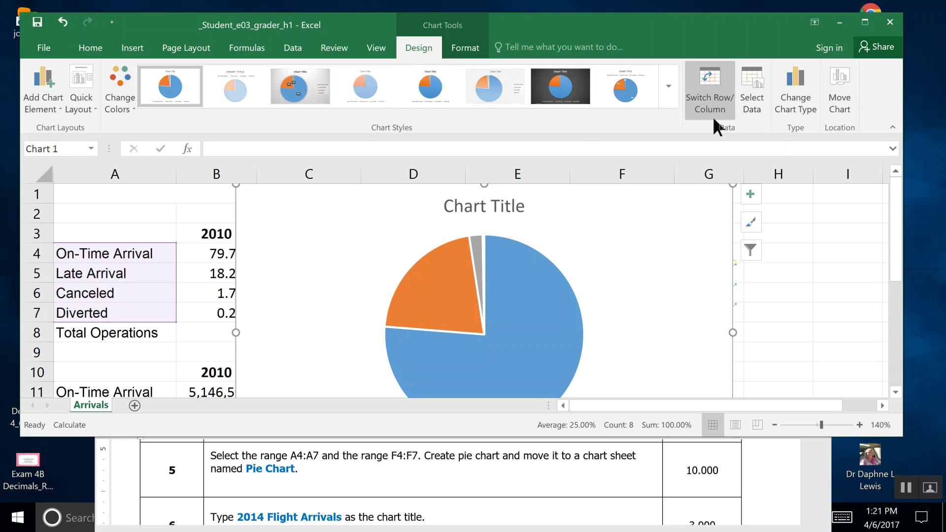
{"action": "left_click", "coordinate": [848, 117]}
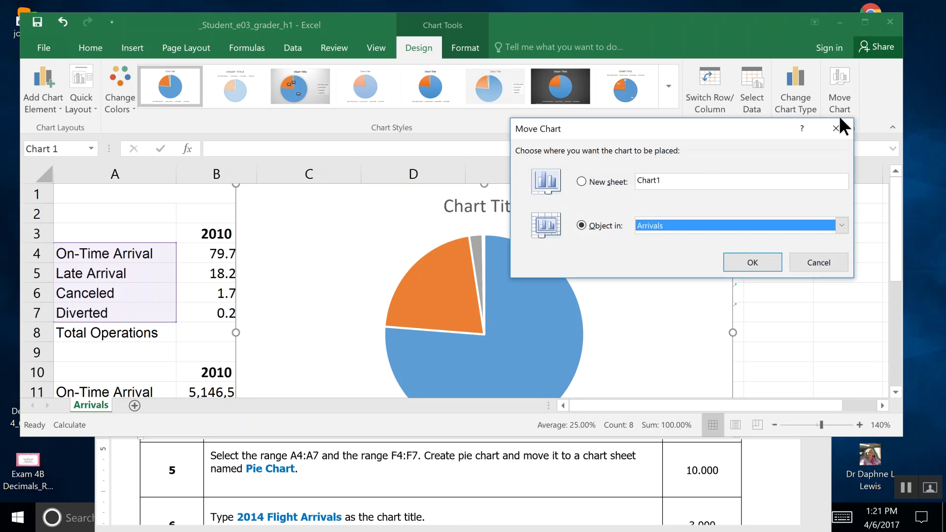
{"action": "left_click", "coordinate": [582, 181]}
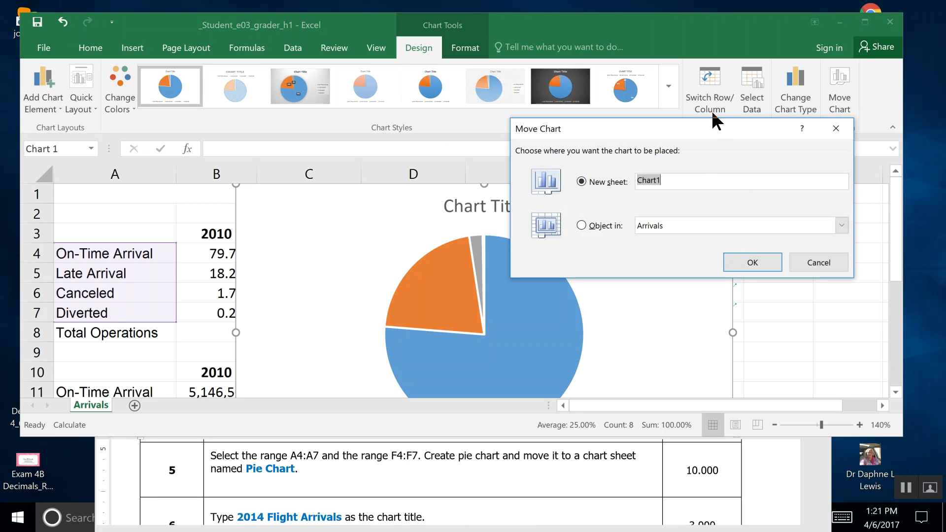
{"action": "left_click_drag", "start_coordinate": [713, 118], "coordinate": [685, 166]}
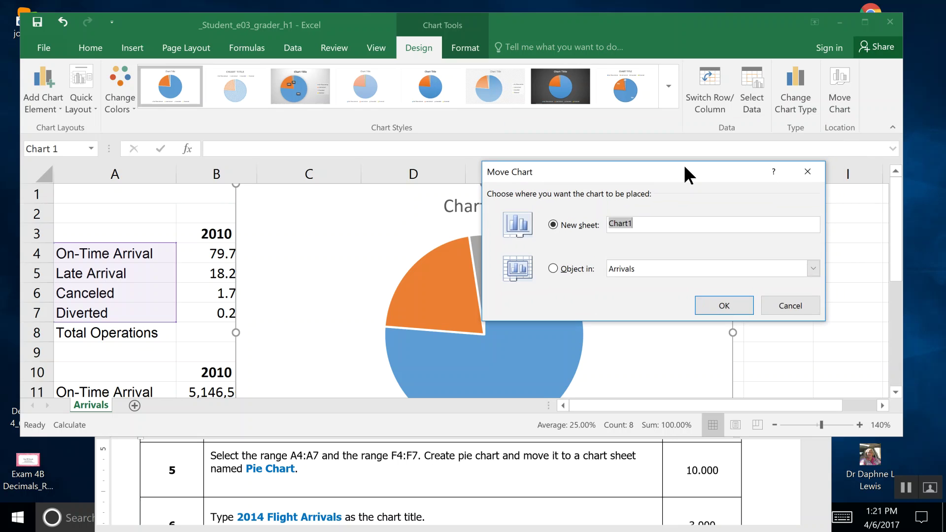
{"action": "type", "text": "Pie Chart"}
{"action": "left_click", "coordinate": [718, 304]}
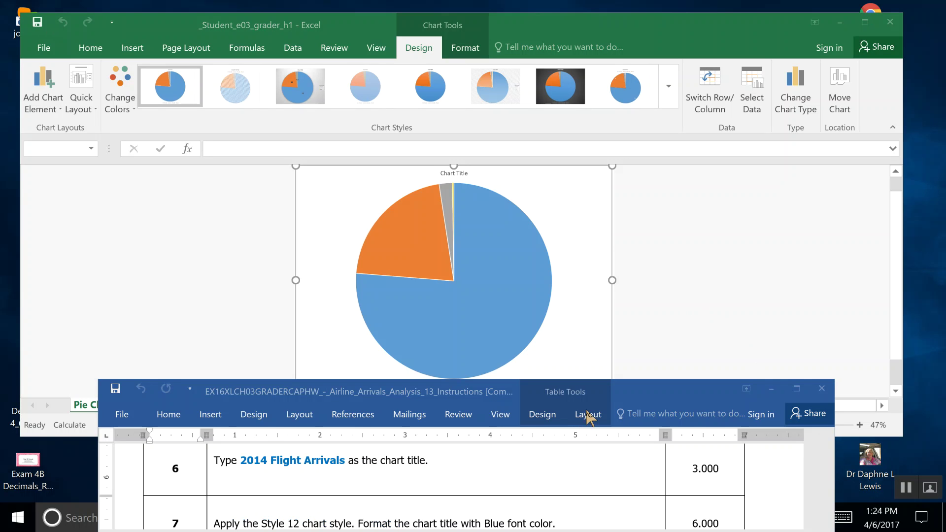
Step: Rearrange the Word and Excel windows so the pie chart sheet is fully visible
{"action": "left_click_drag", "start_coordinate": [629, 388], "coordinate": [632, 430]}
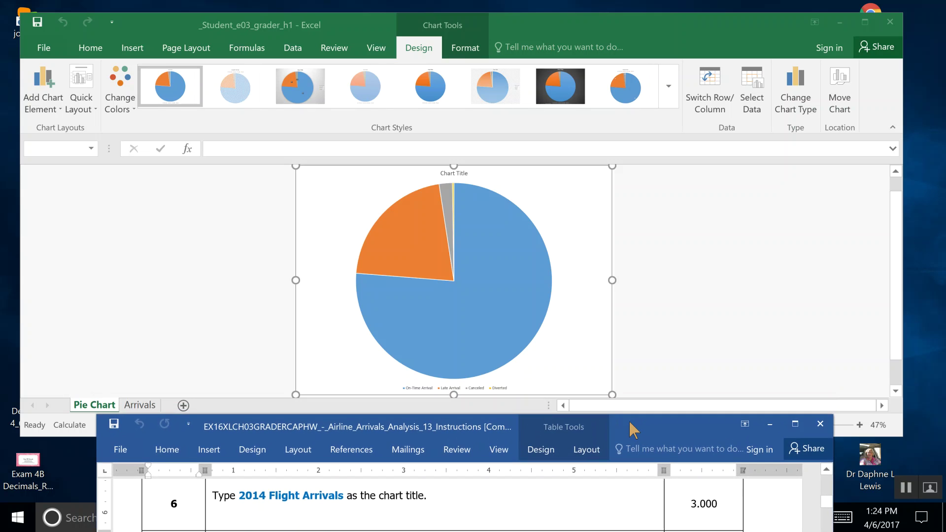
{"action": "left_click", "coordinate": [454, 173]}
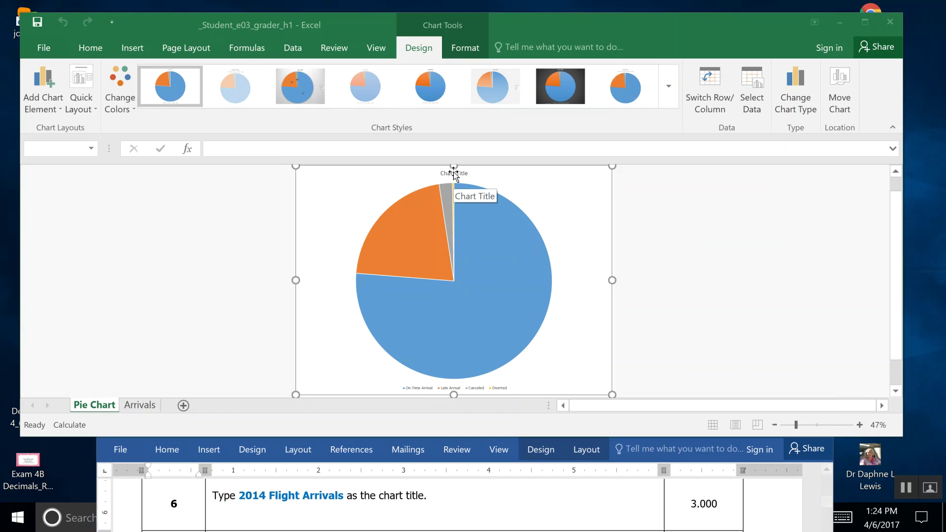
{"action": "left_click", "coordinate": [892, 127]}
{"action": "scroll", "coordinate": [896, 133], "scroll_direction": "up", "scroll_amount": 1}
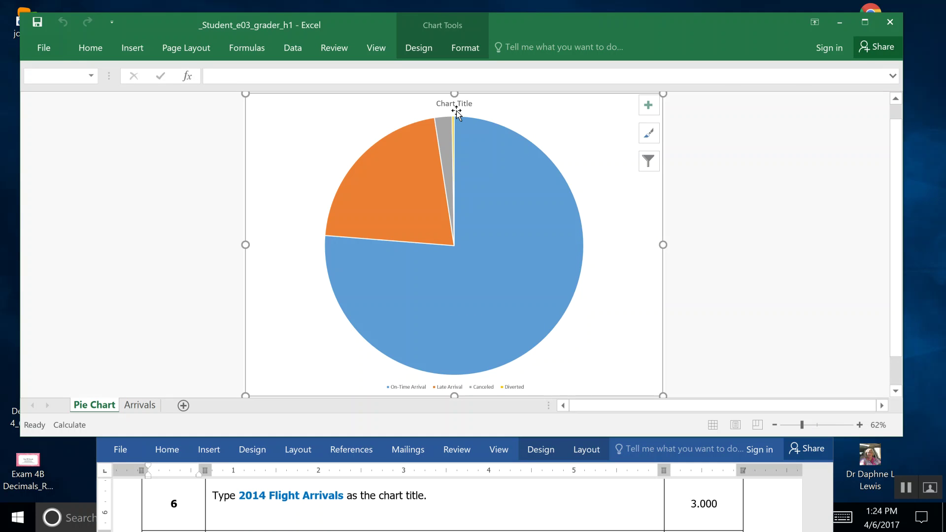
Step: Replace the placeholder chart title with '2014 Flight Arrivals' and save
{"action": "double_click", "coordinate": [474, 100]}
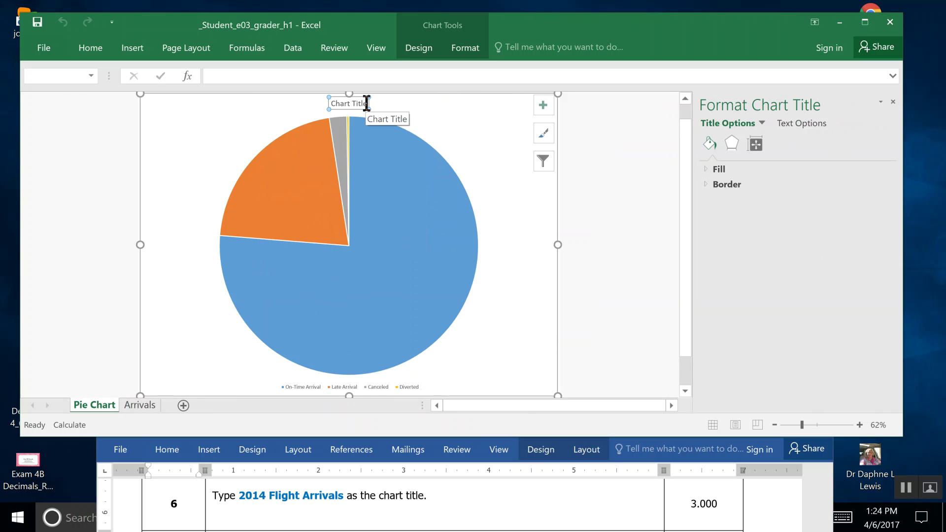
{"action": "left_click_drag", "start_coordinate": [366, 103], "coordinate": [333, 104]}
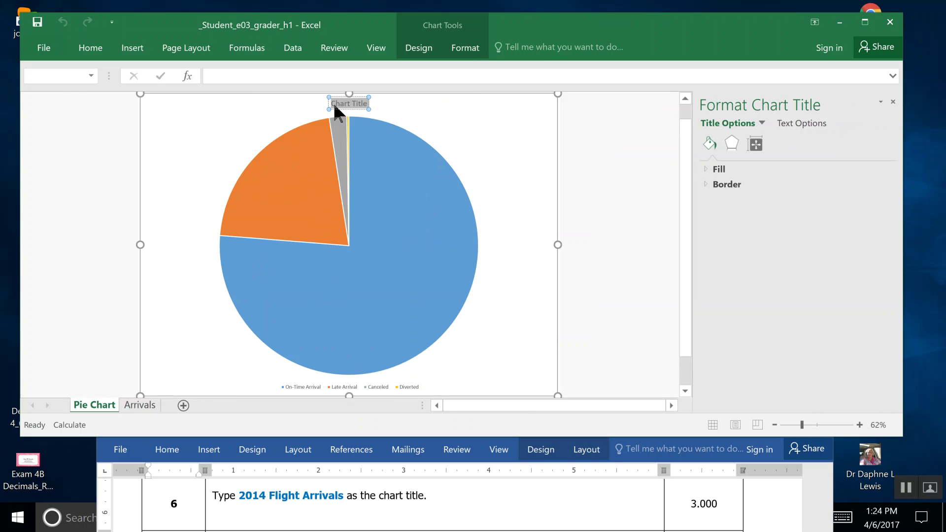
{"action": "type", "text": "2014"}
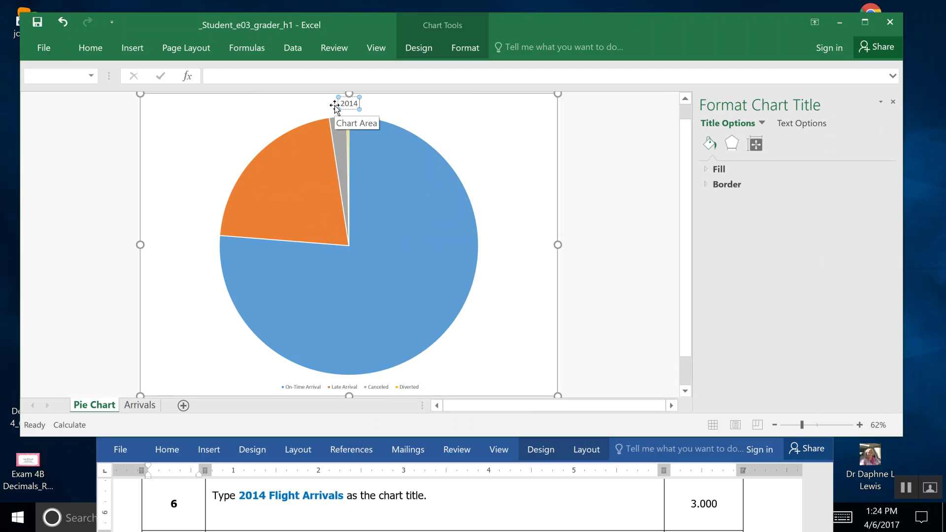
{"action": "type", "text": " Flight Arr"}
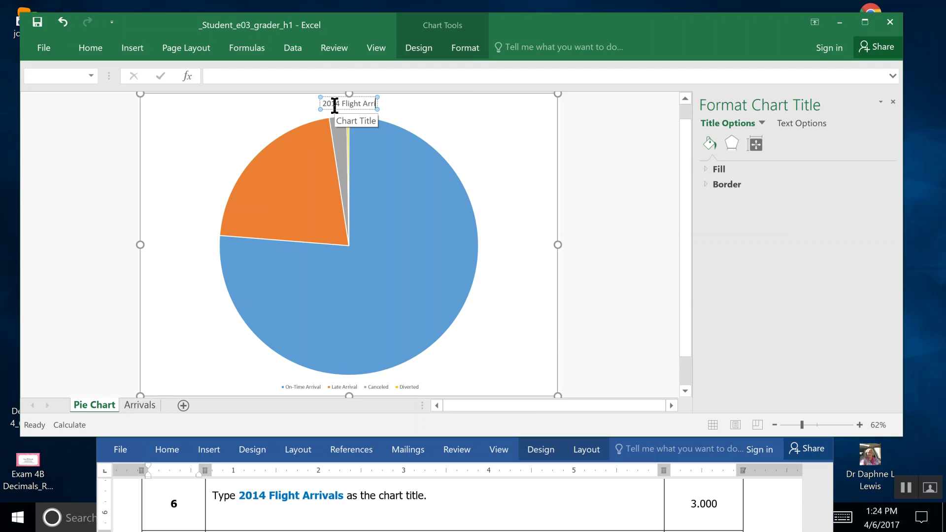
{"action": "type", "text": "ivals"}
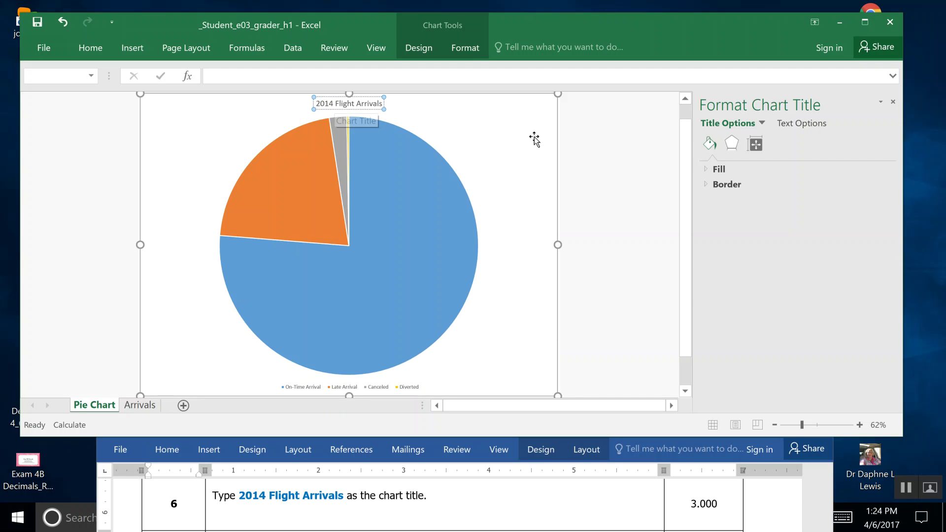
{"action": "left_click", "coordinate": [33, 26]}
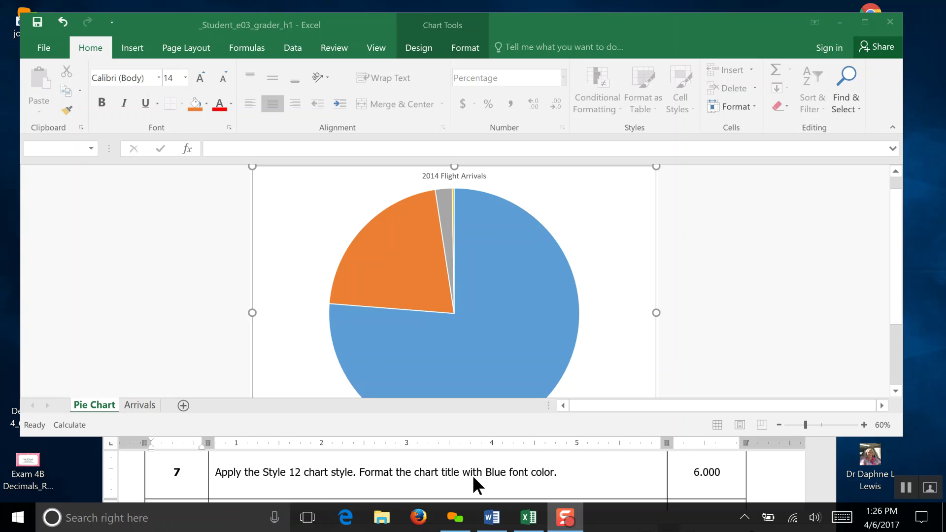
Step: Restyle the 2014 Flight Arrivals pie chart with Style 12 from the Chart Styles gallery
{"action": "left_click", "coordinate": [568, 180]}
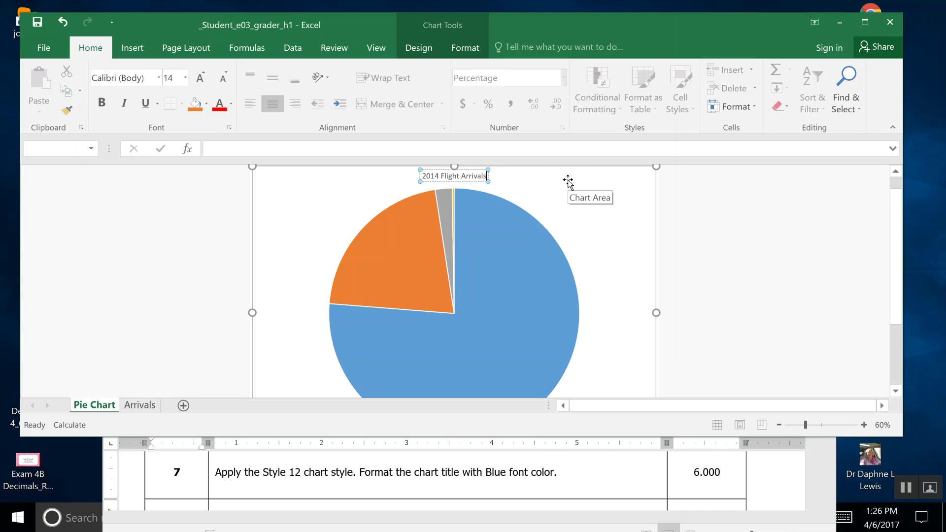
{"action": "left_click", "coordinate": [542, 195]}
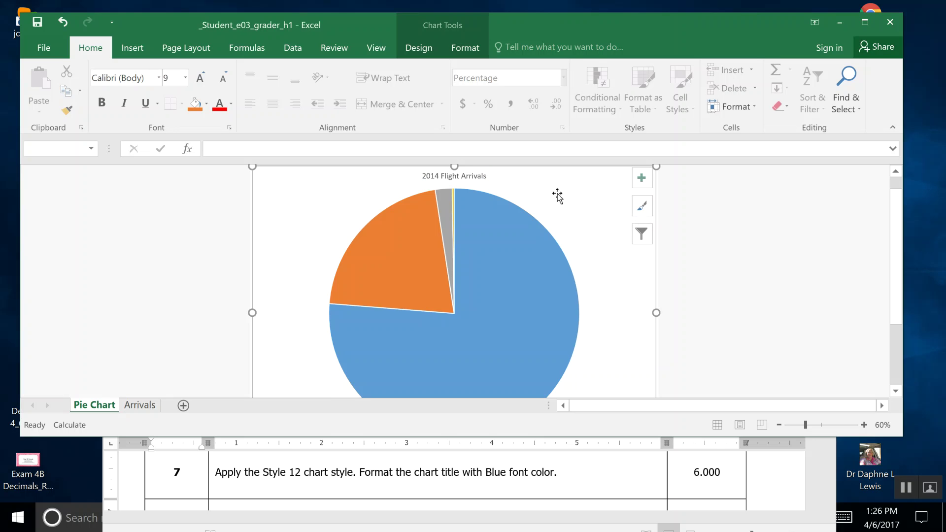
{"action": "left_click", "coordinate": [429, 49]}
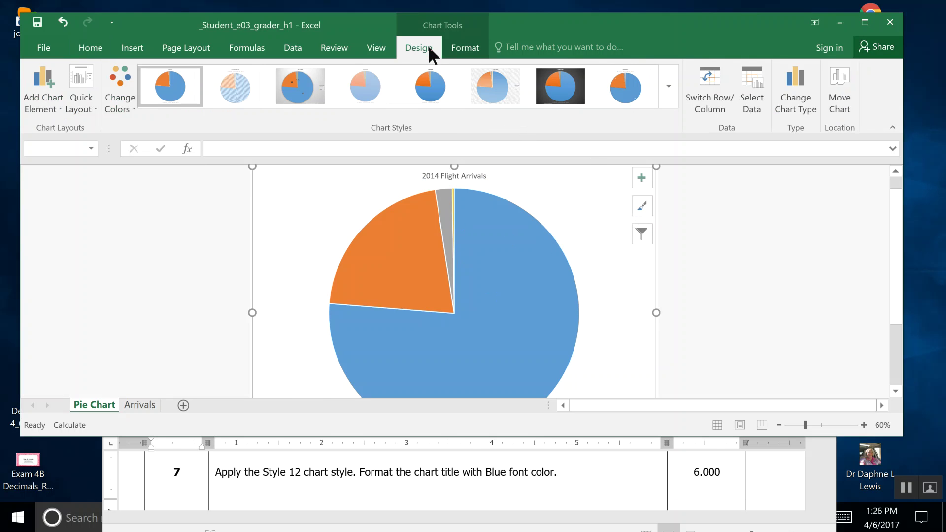
{"action": "left_click", "coordinate": [663, 99]}
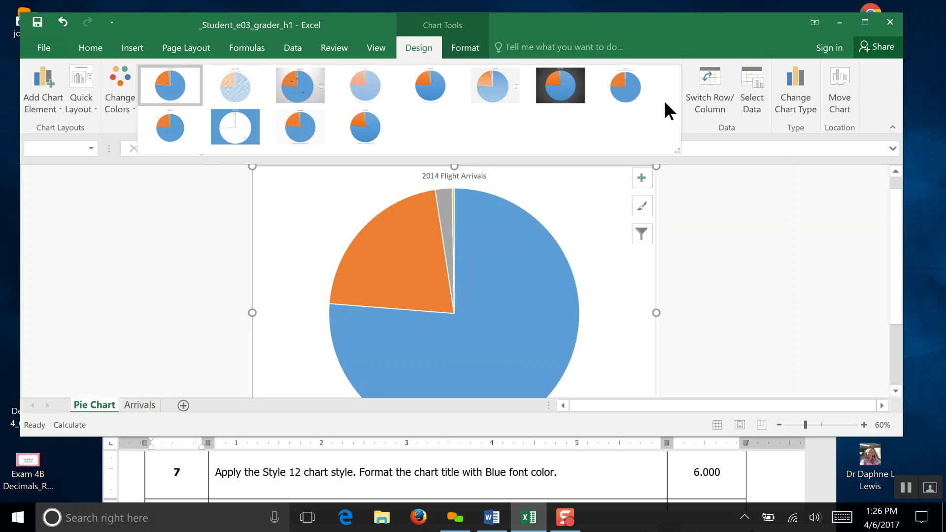
{"action": "left_click", "coordinate": [367, 136]}
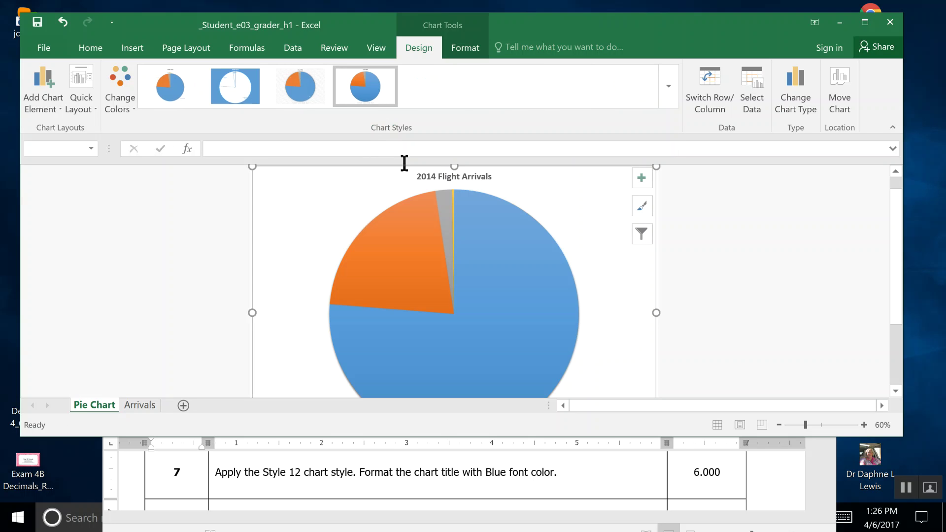
Step: Colour the 2014 Flight Arrivals title text Blue, save, and close the Format Chart Title pane
{"action": "double_click", "coordinate": [414, 176]}
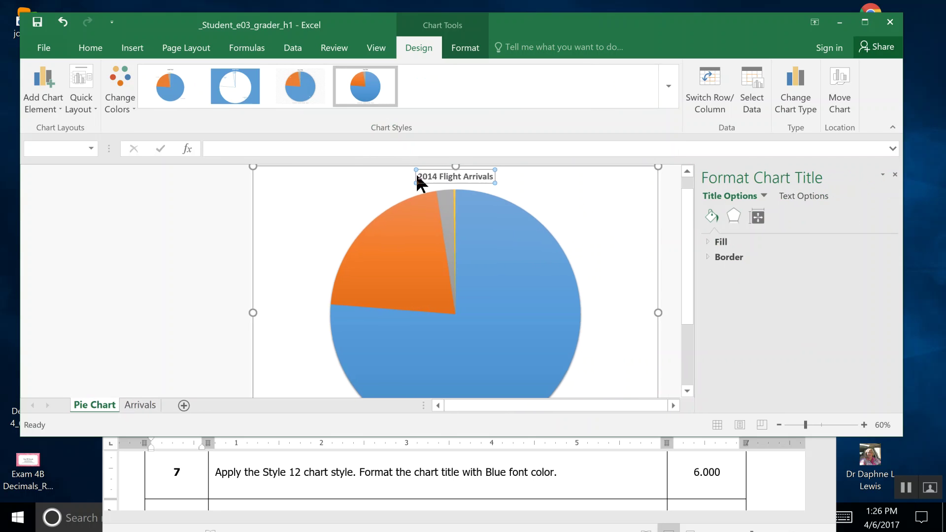
{"action": "left_click_drag", "start_coordinate": [387, 177], "coordinate": [313, 177]}
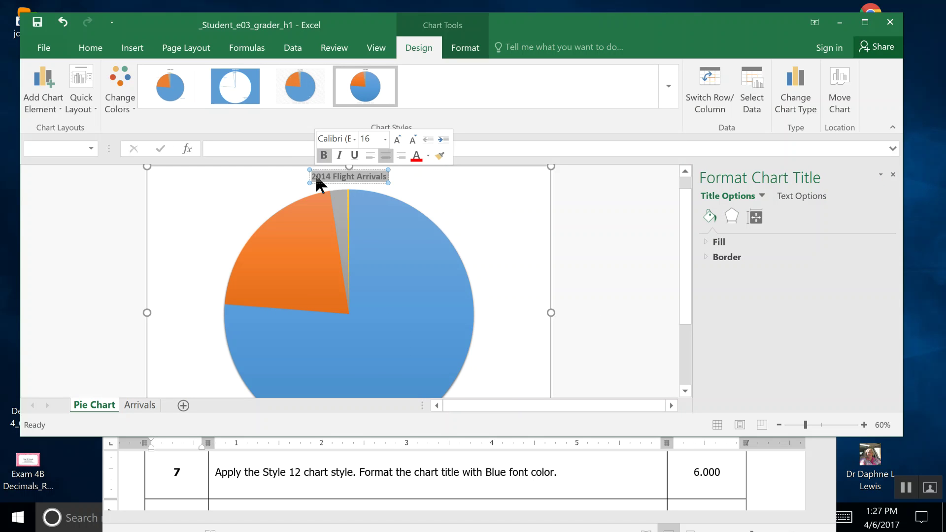
{"action": "left_click", "coordinate": [100, 51]}
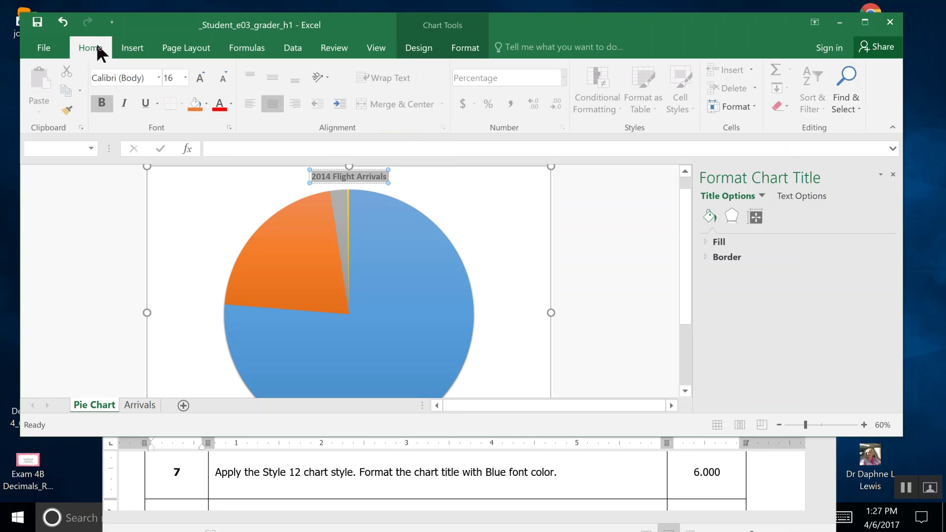
{"action": "left_click", "coordinate": [231, 105]}
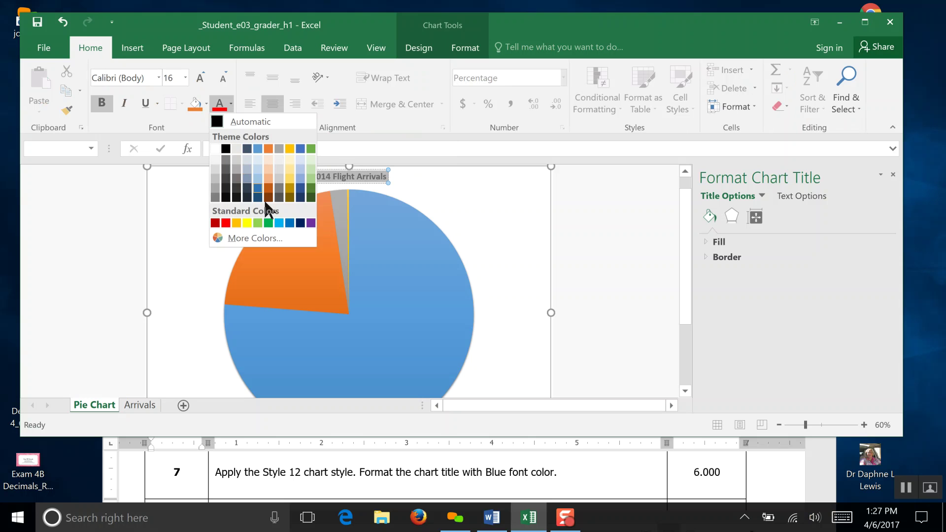
{"action": "left_click", "coordinate": [290, 222]}
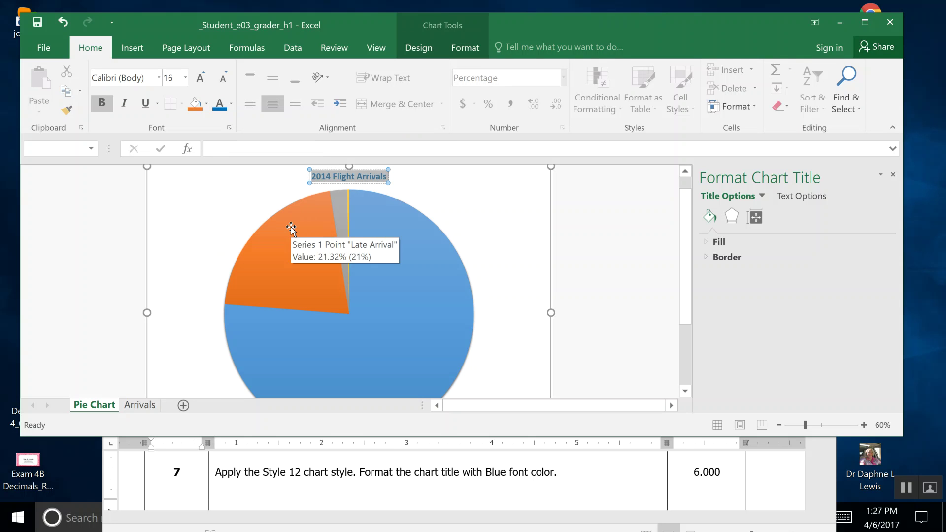
{"action": "left_click", "coordinate": [38, 23]}
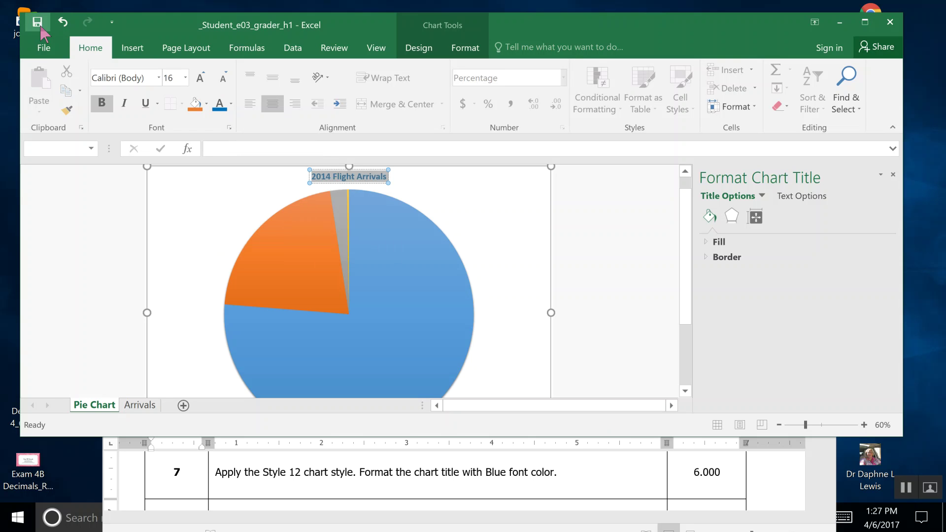
{"action": "left_click", "coordinate": [892, 174]}
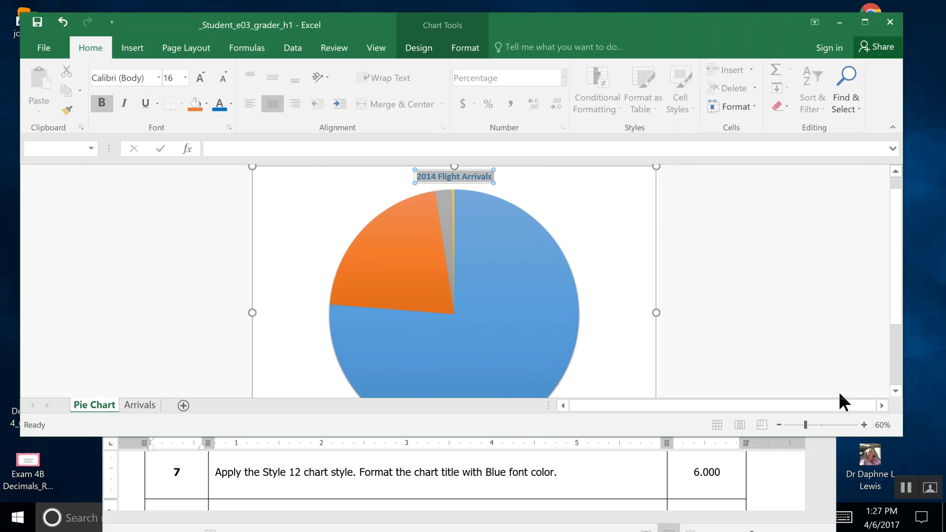